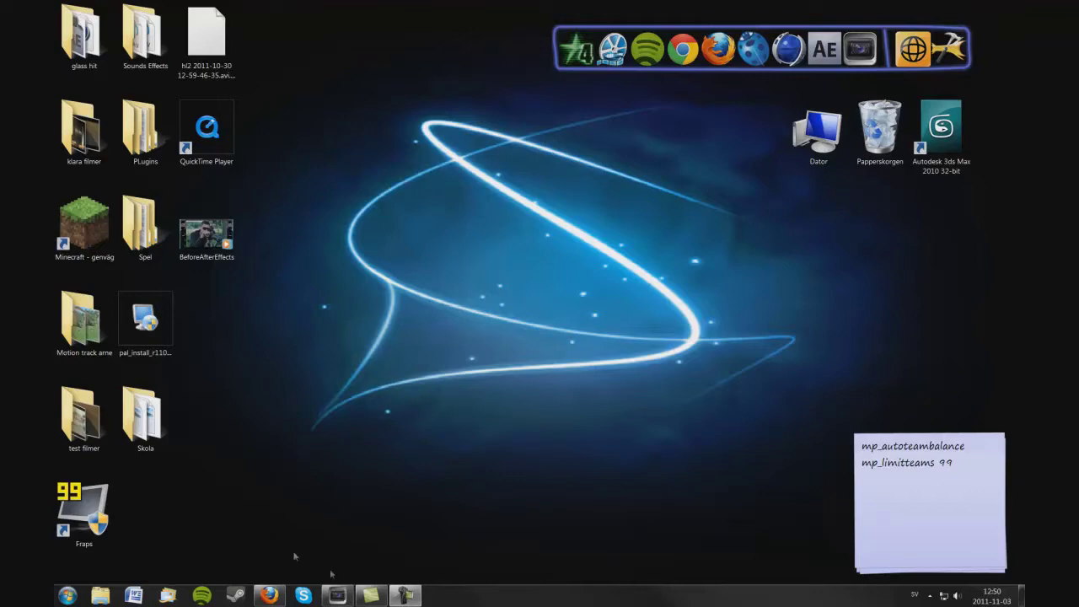
Bring Vegas Pro to the front and place the playhead at 00:01:48,29 on the last clip
mouse_move(336, 595)
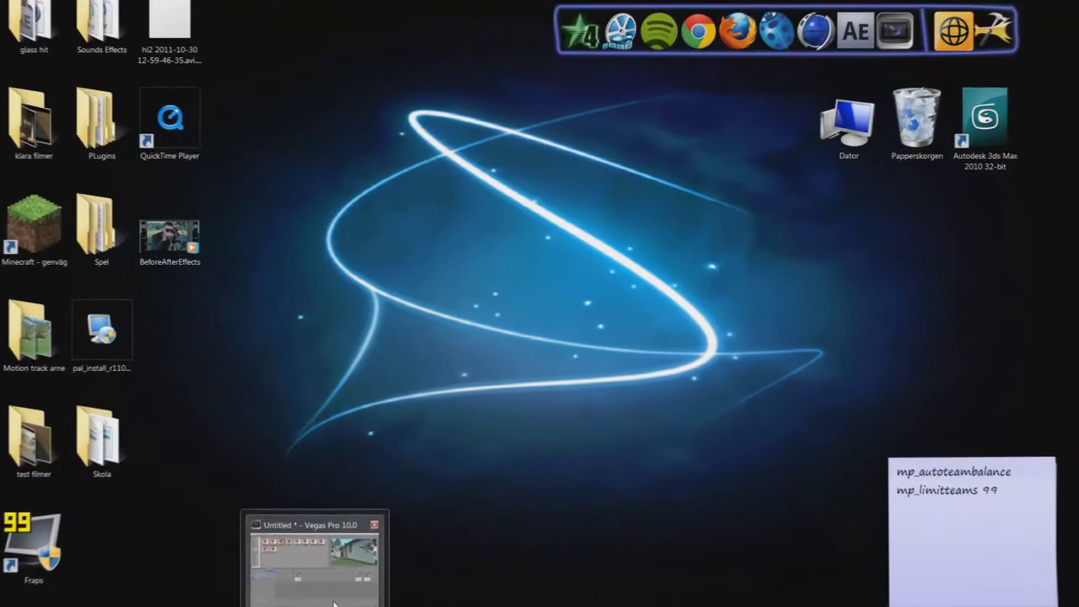
click(328, 543)
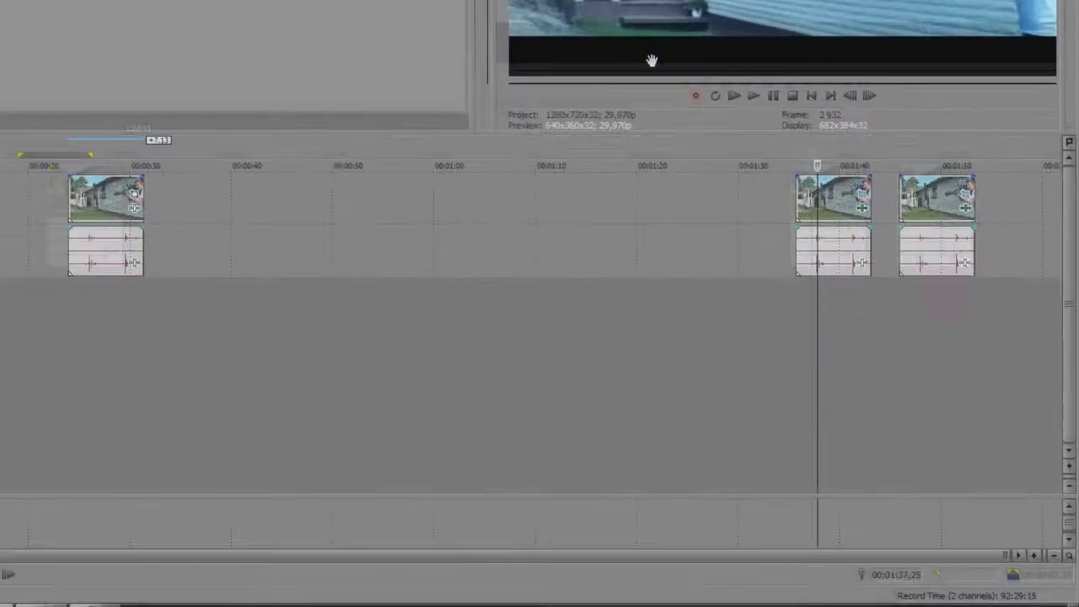
click(929, 335)
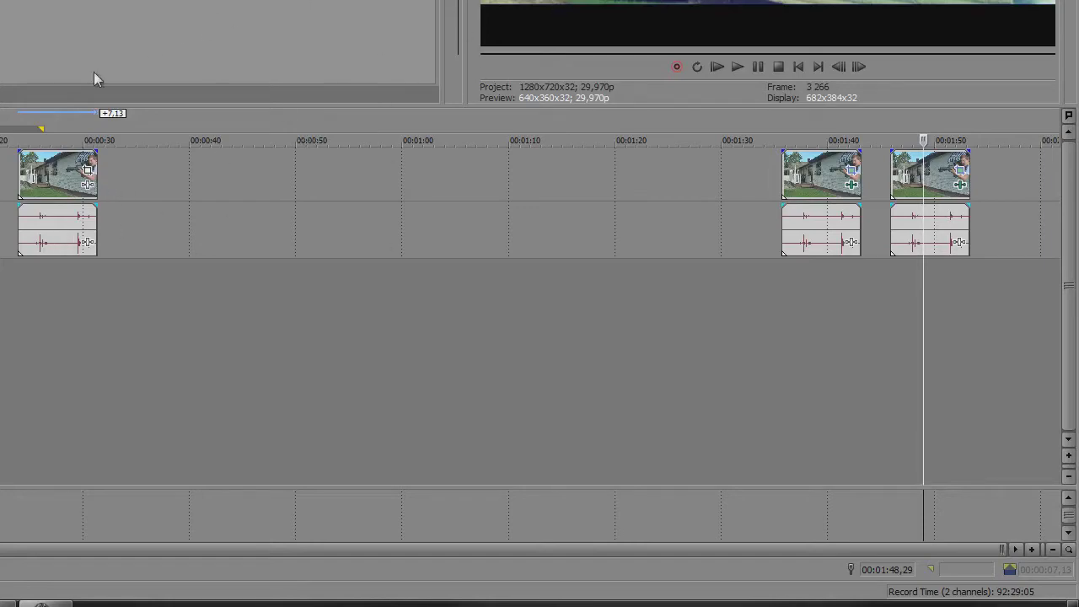
scroll(64, 226, up, 10)
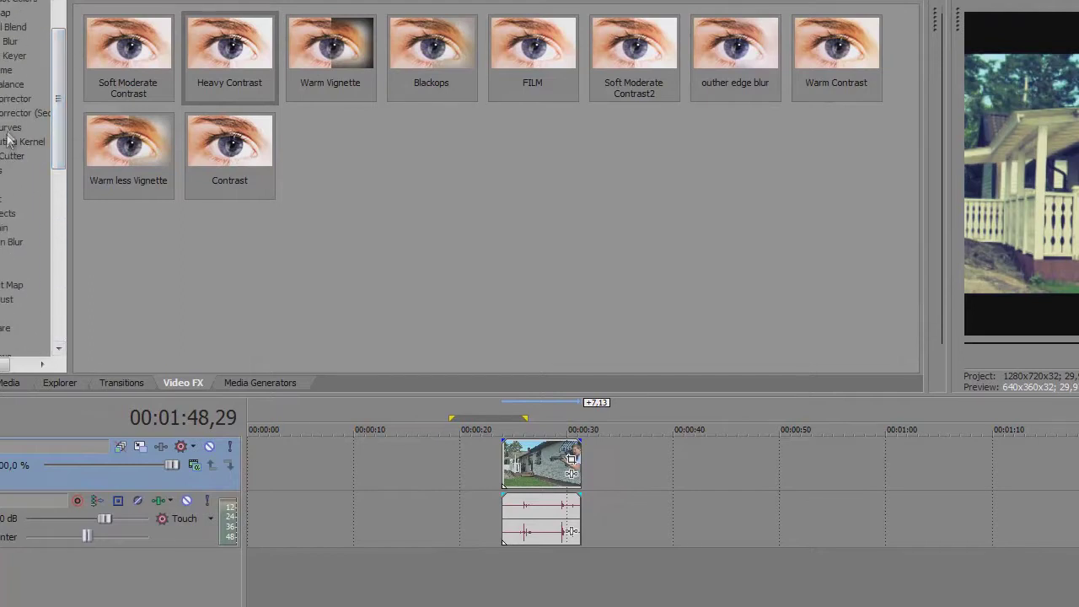
Move the playhead to 00:00:27,24 on the first clip and select the Color Curves Reset to None preset
click(10, 128)
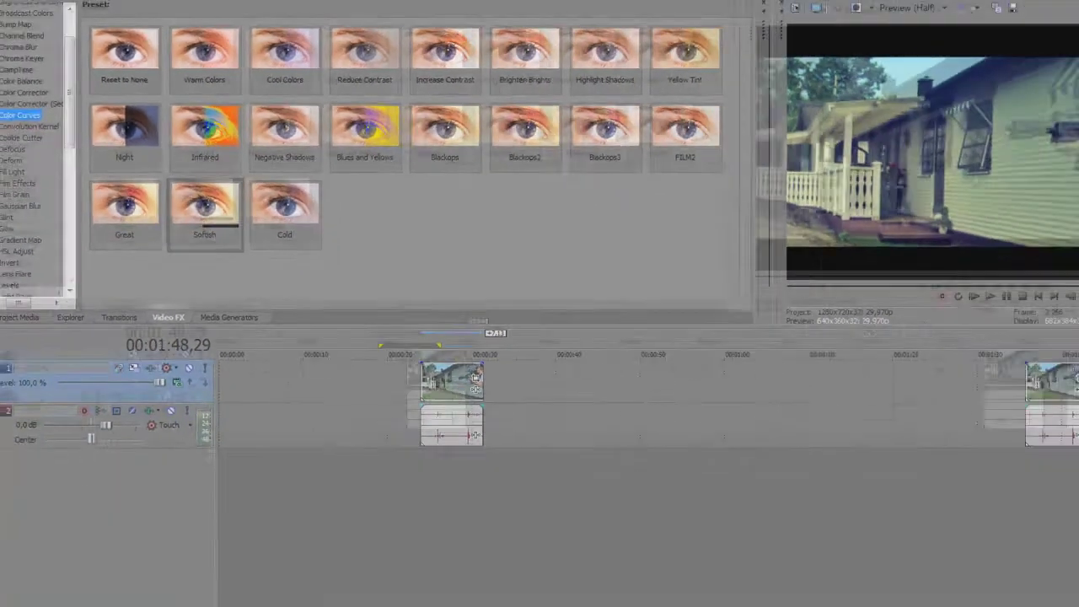
click(539, 604)
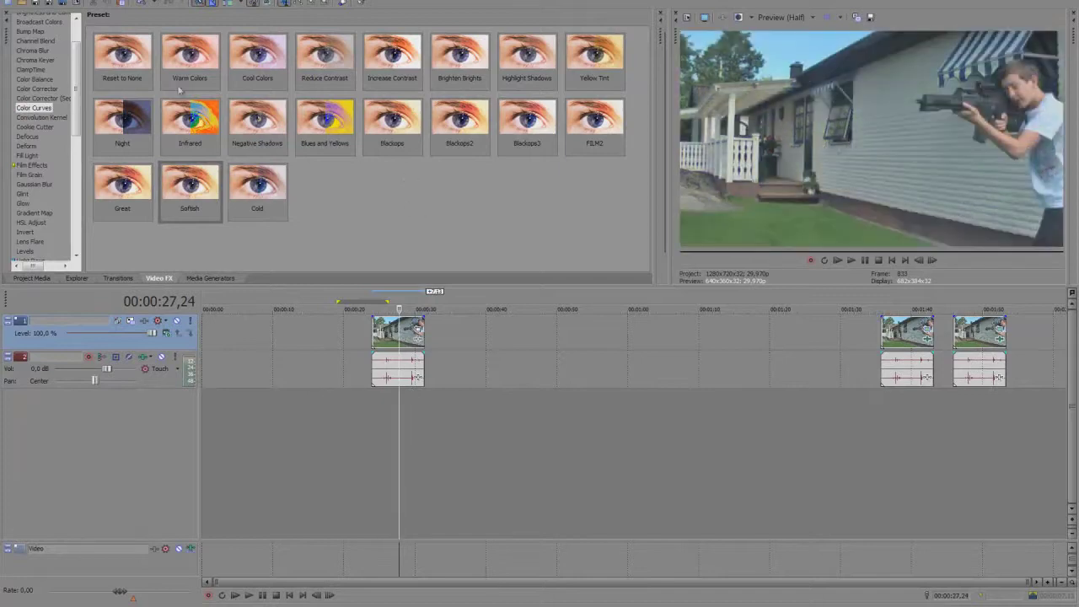
scroll(67, 85, down, 3)
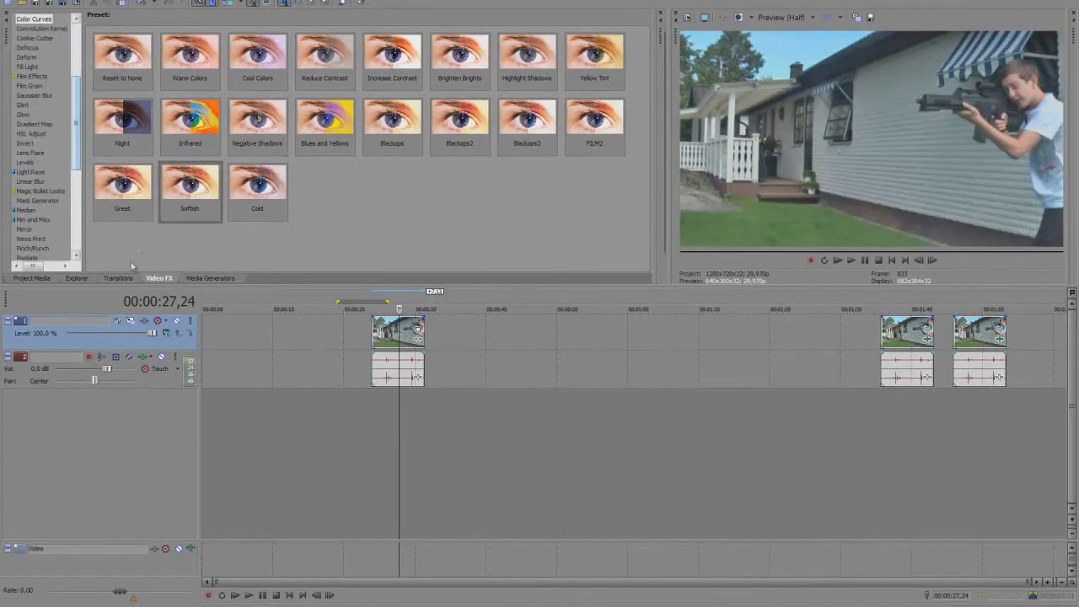
scroll(42, 78, up, 2)
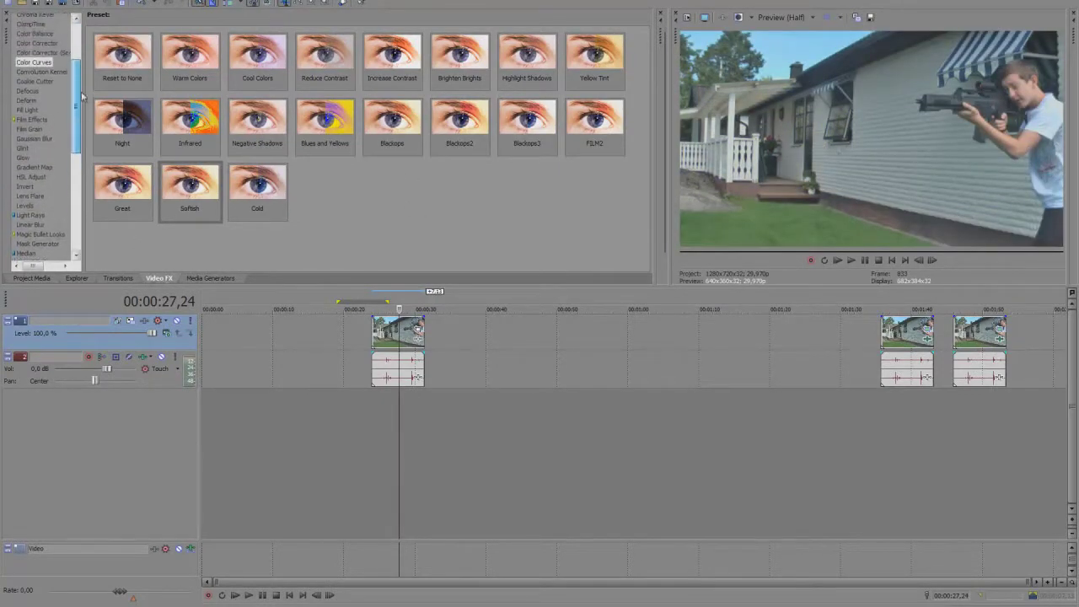
click(37, 66)
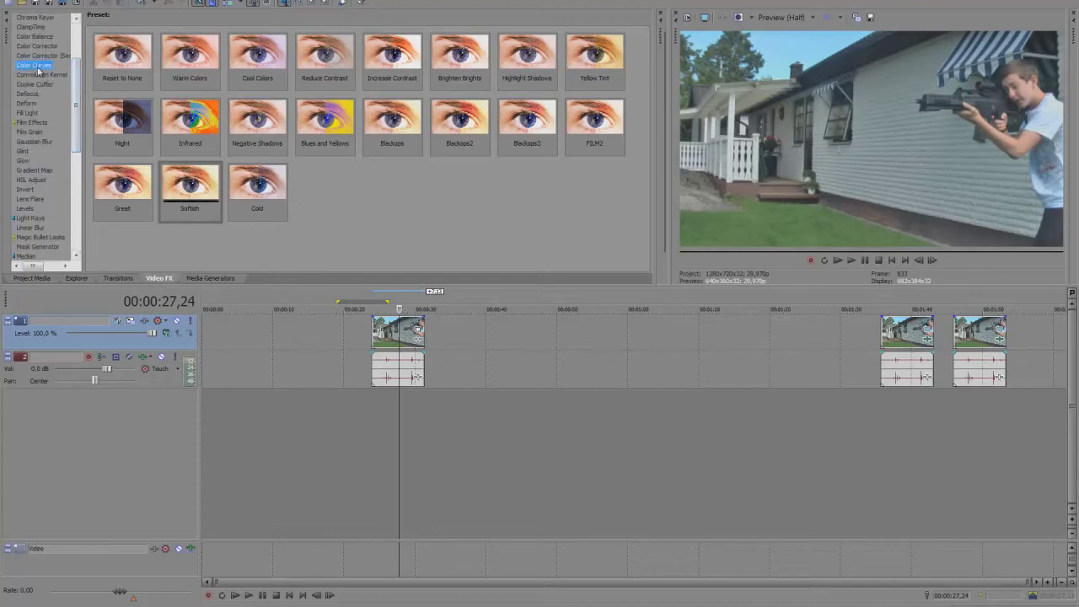
click(123, 68)
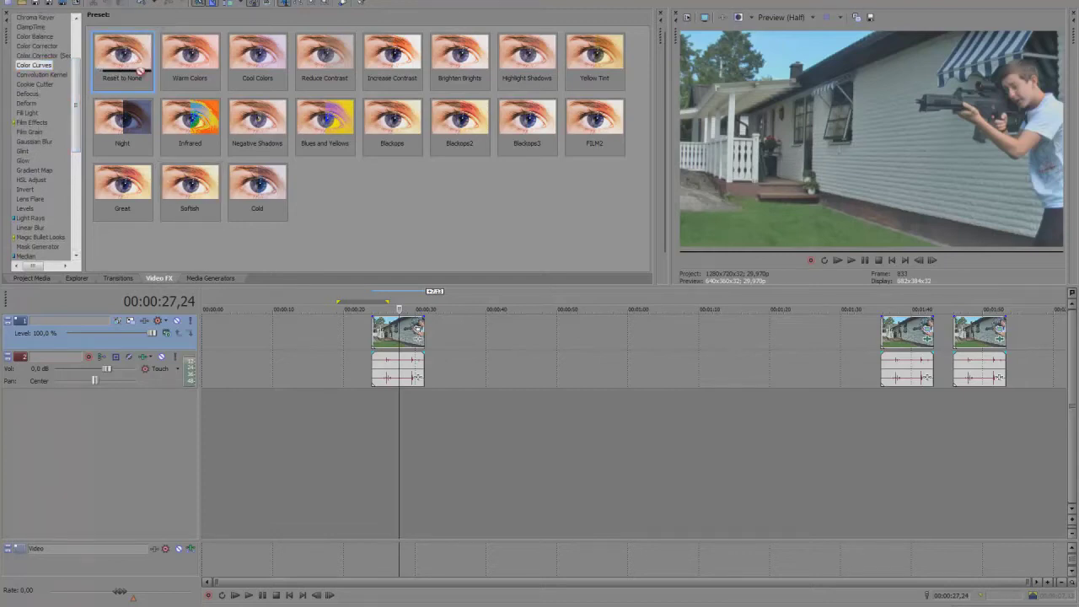
Apply the Reset to None Color Curves preset to the first clip and bow the blue curve upward
drag(404, 340, 406, 342)
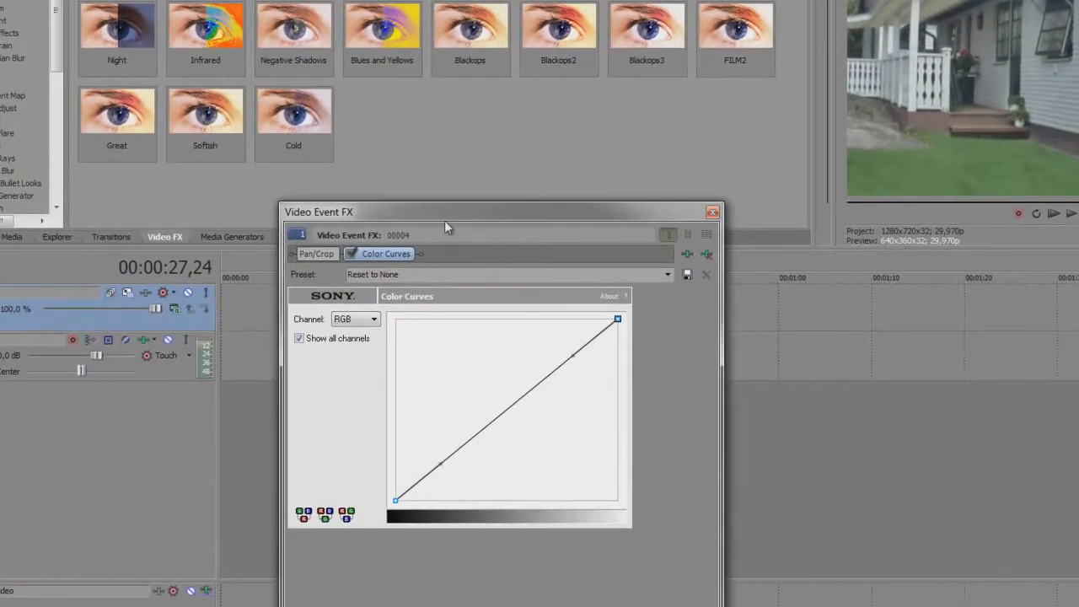
drag(445, 222, 484, 24)
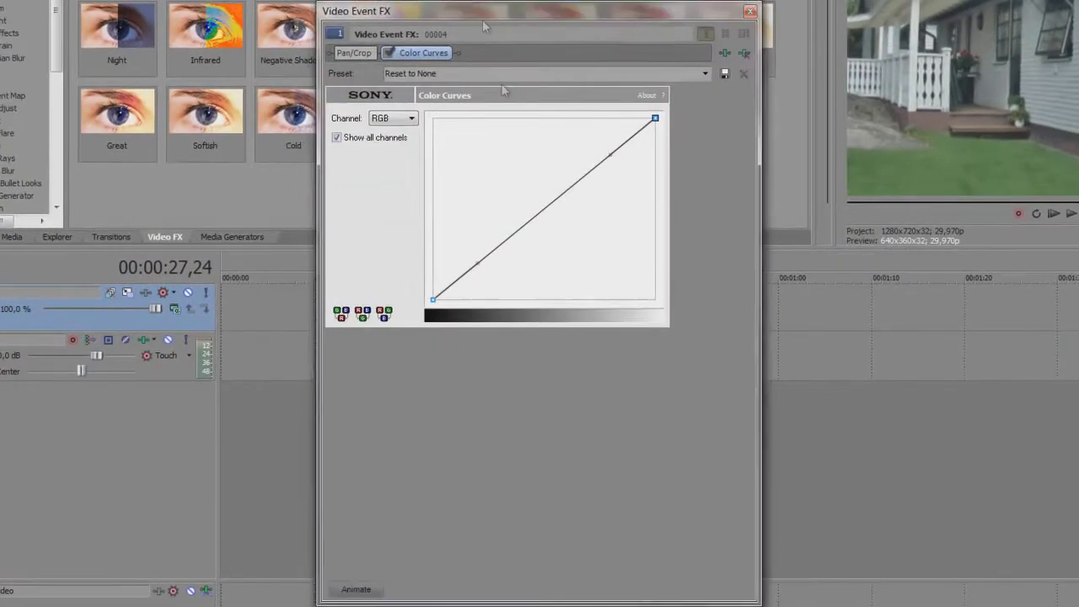
click(383, 122)
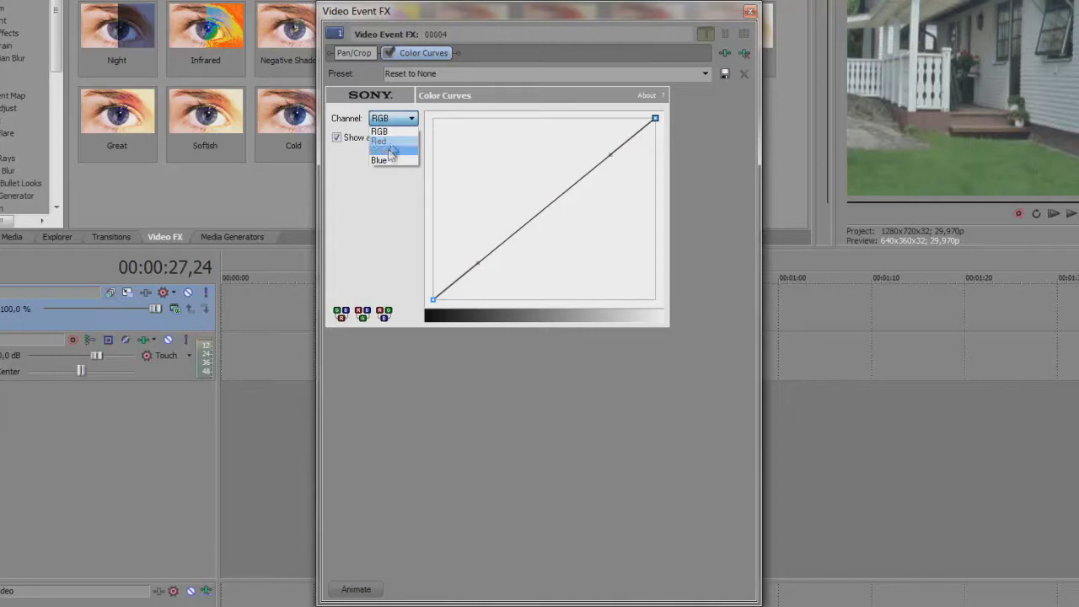
click(381, 160)
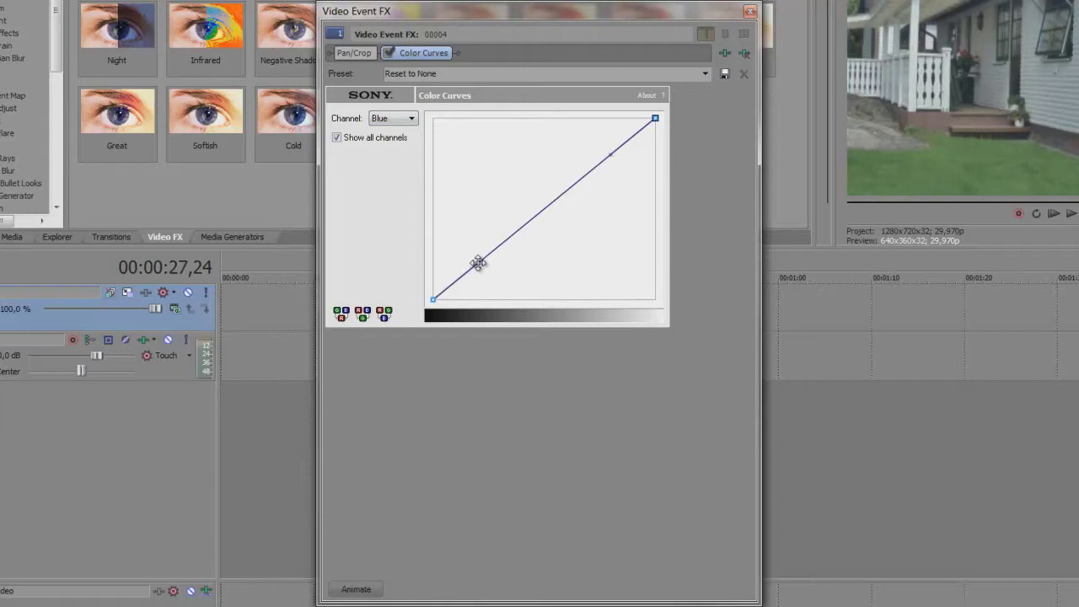
drag(478, 263, 470, 232)
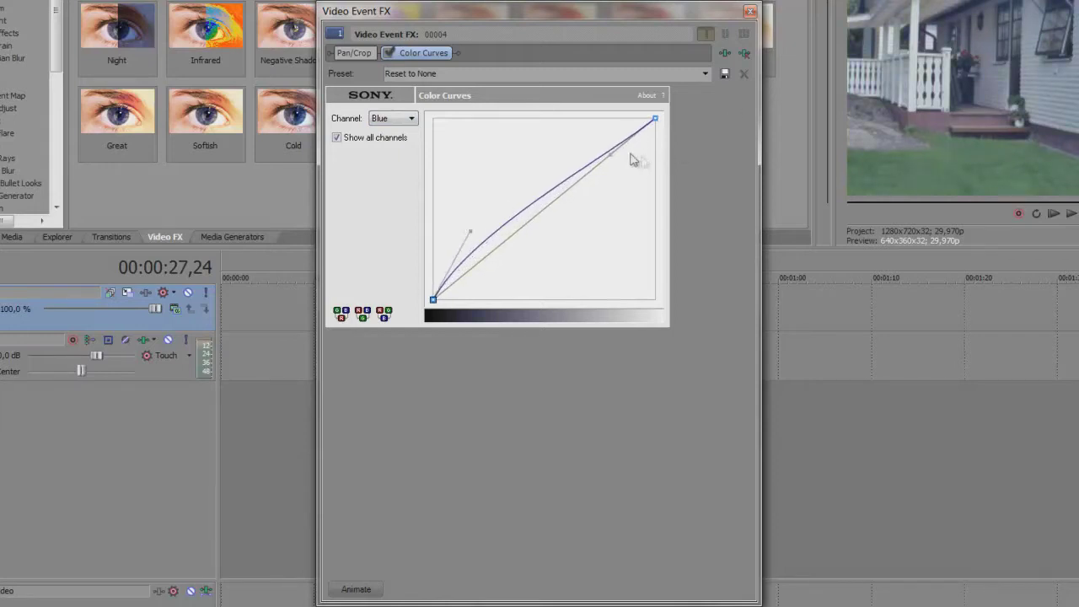
drag(610, 153, 601, 130)
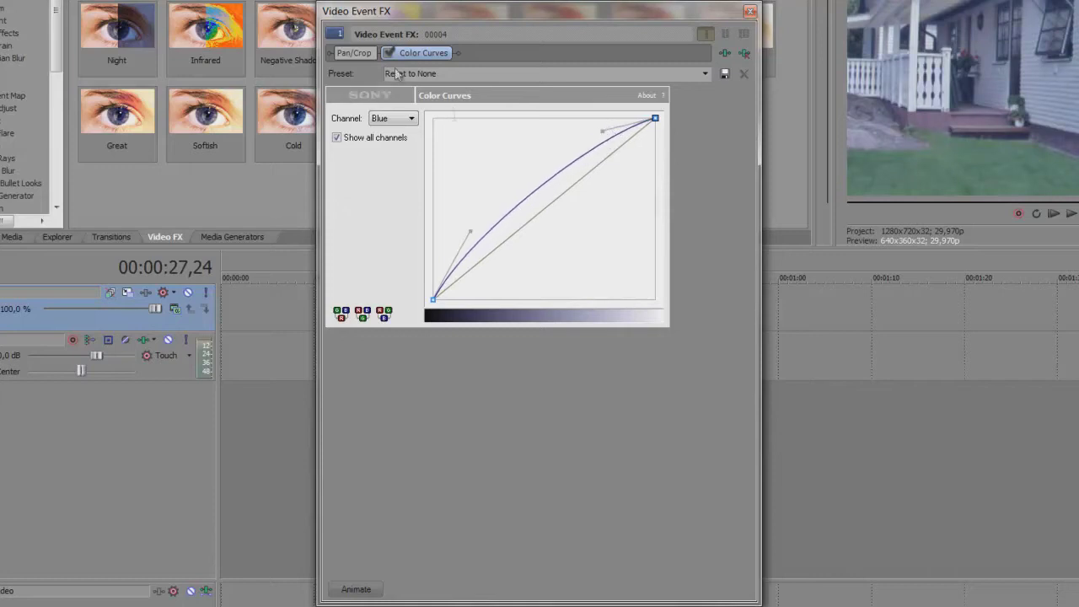
Switch to the Green channel and bend the green curve slightly downward
click(393, 119)
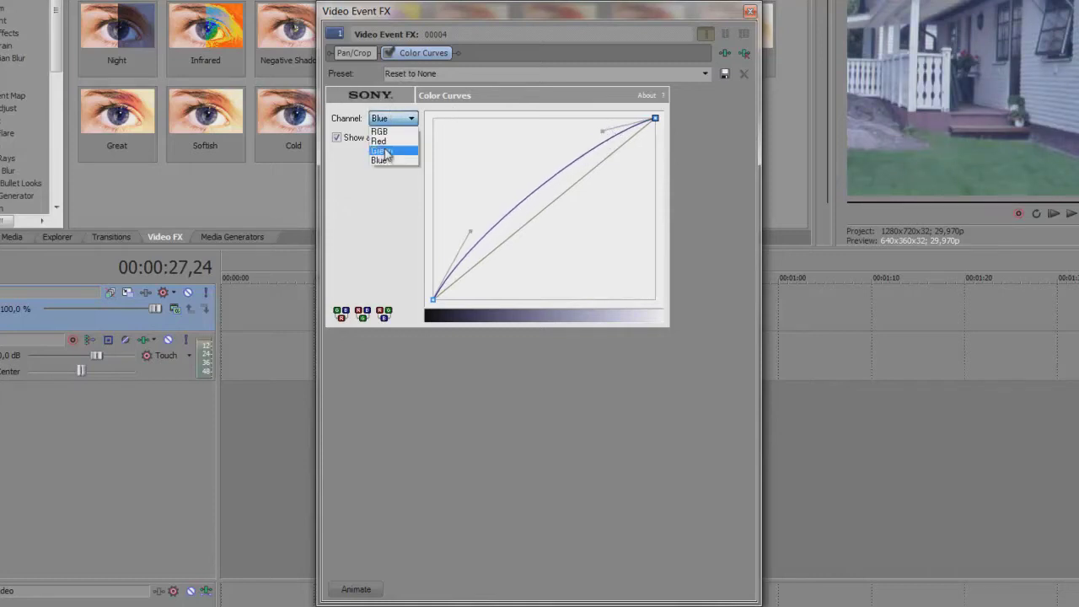
click(381, 151)
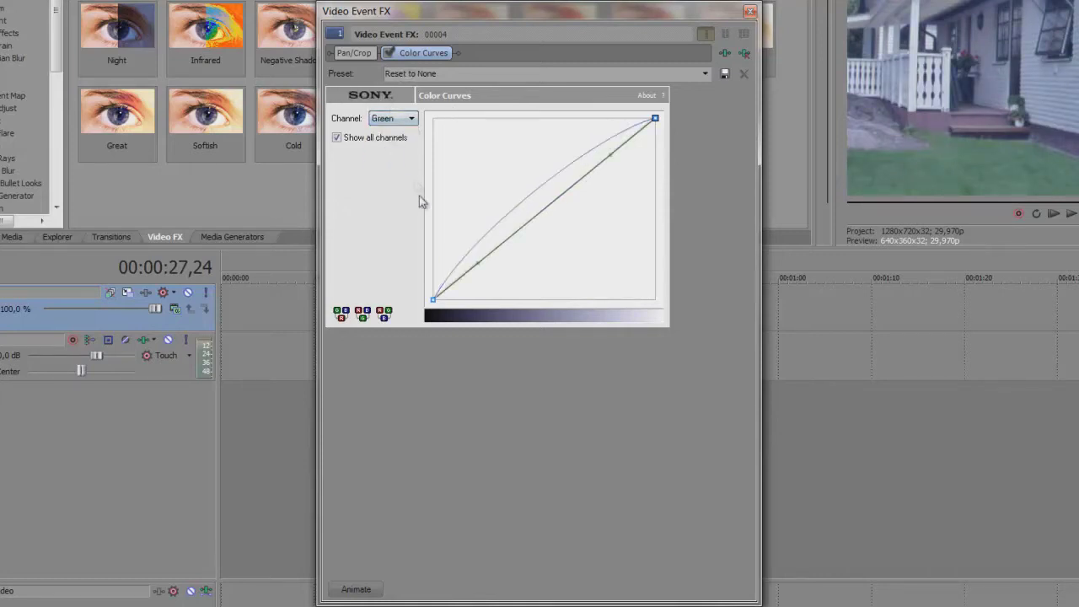
drag(477, 260, 489, 279)
drag(609, 155, 620, 167)
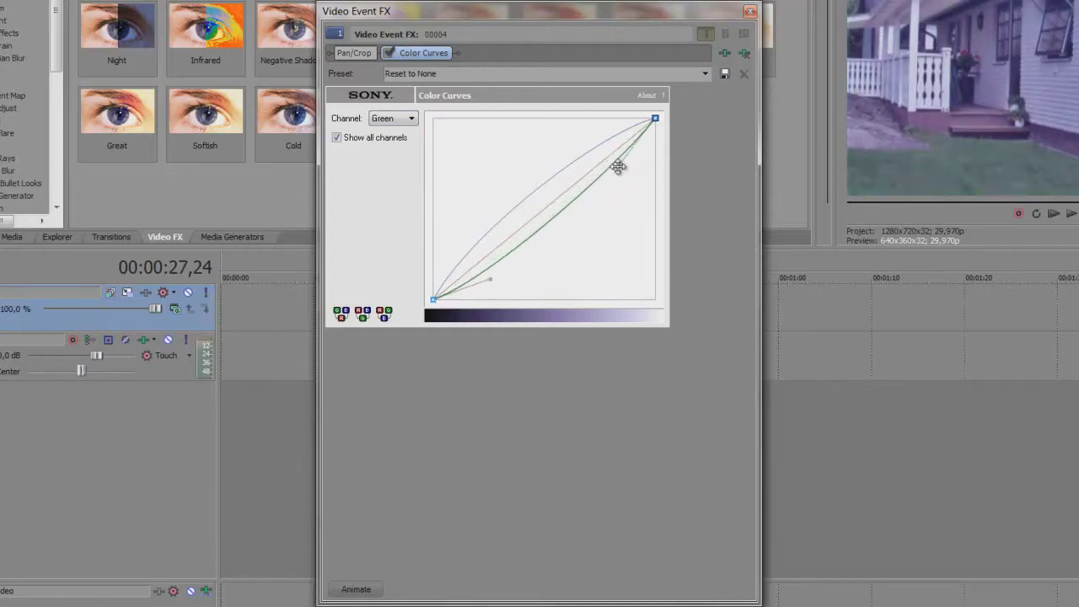
Make the red curve sag below the diagonal to cut red
click(394, 121)
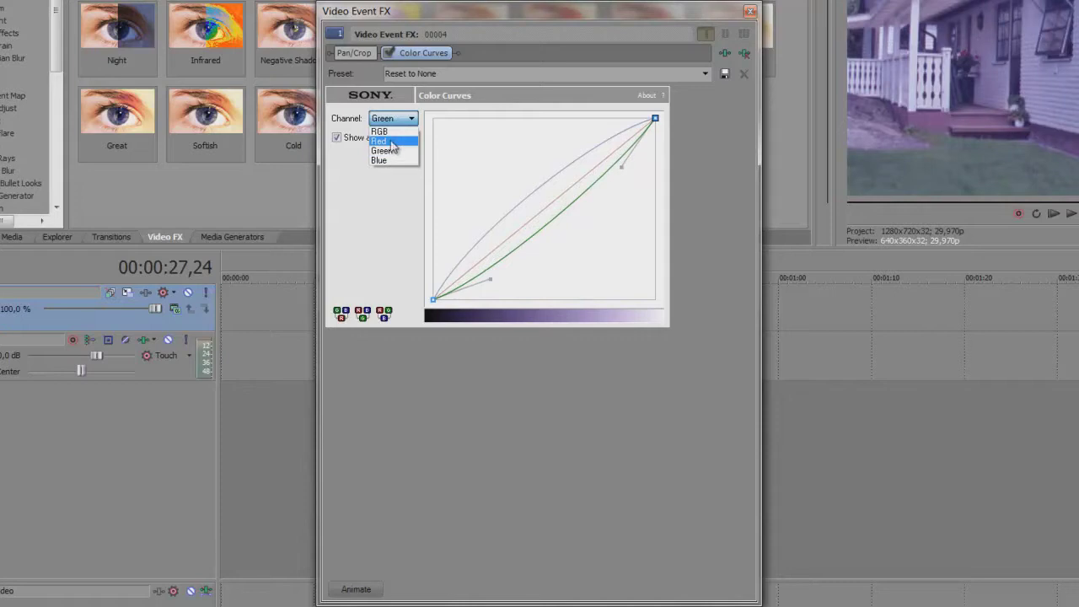
click(381, 140)
drag(485, 277, 503, 294)
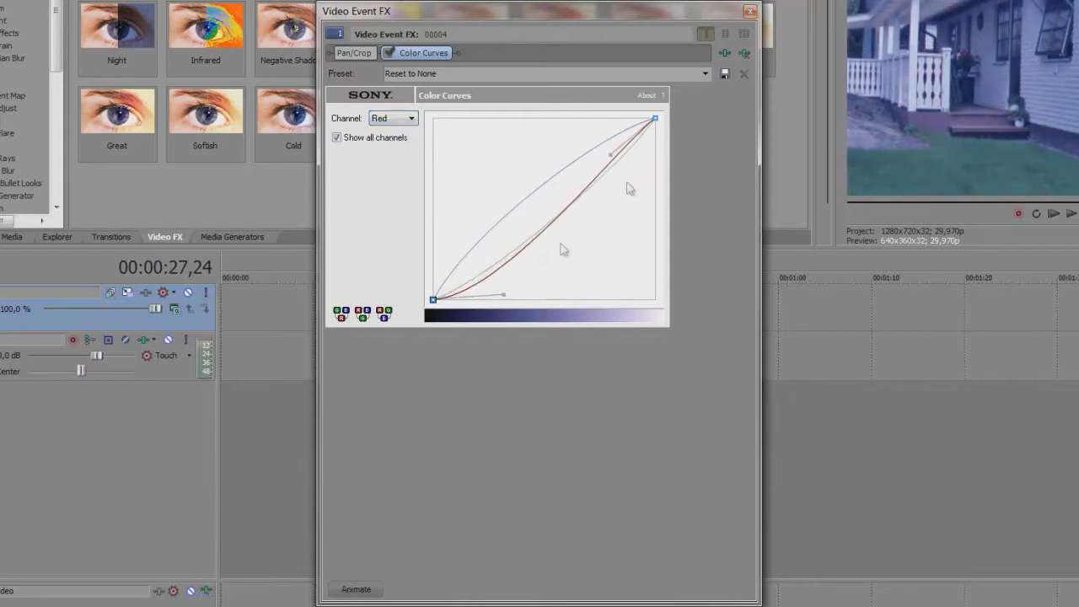
drag(614, 166, 634, 176)
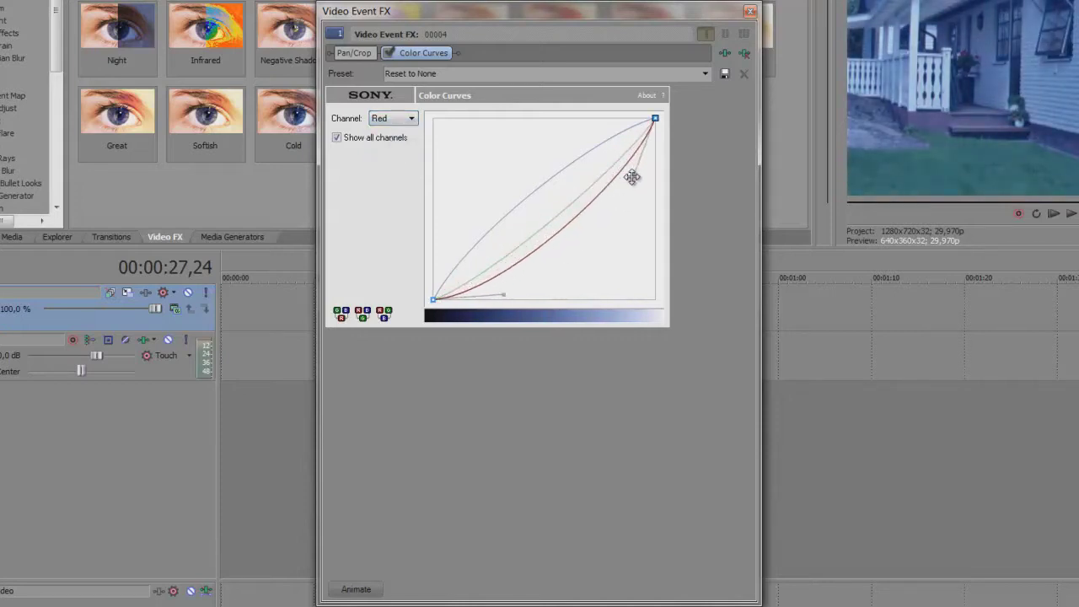
Nudge the lower and upper parts of the green curve slightly
click(412, 119)
click(408, 153)
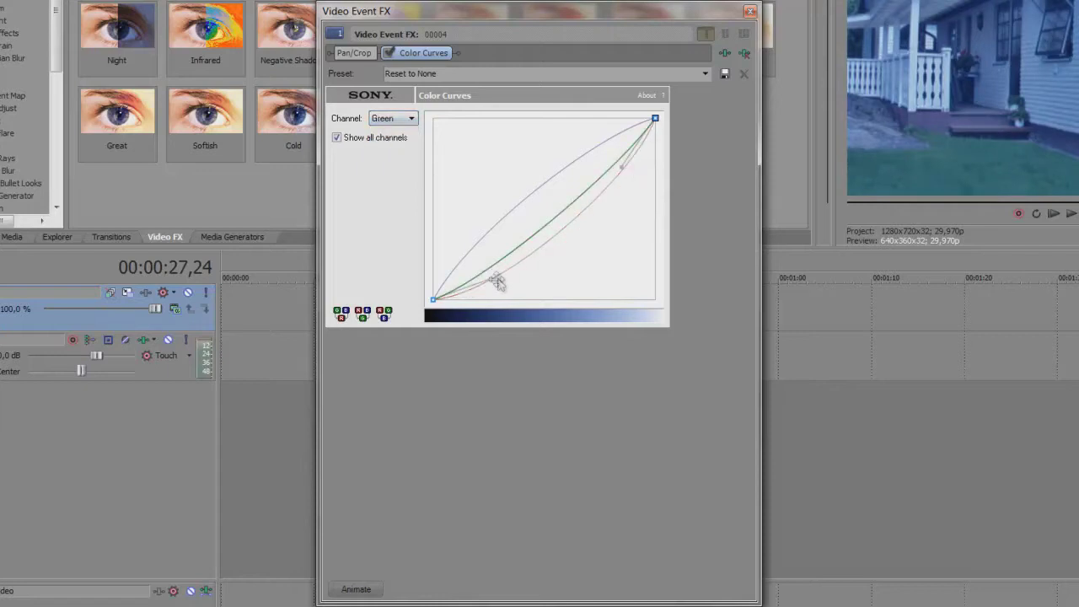
drag(492, 272, 488, 266)
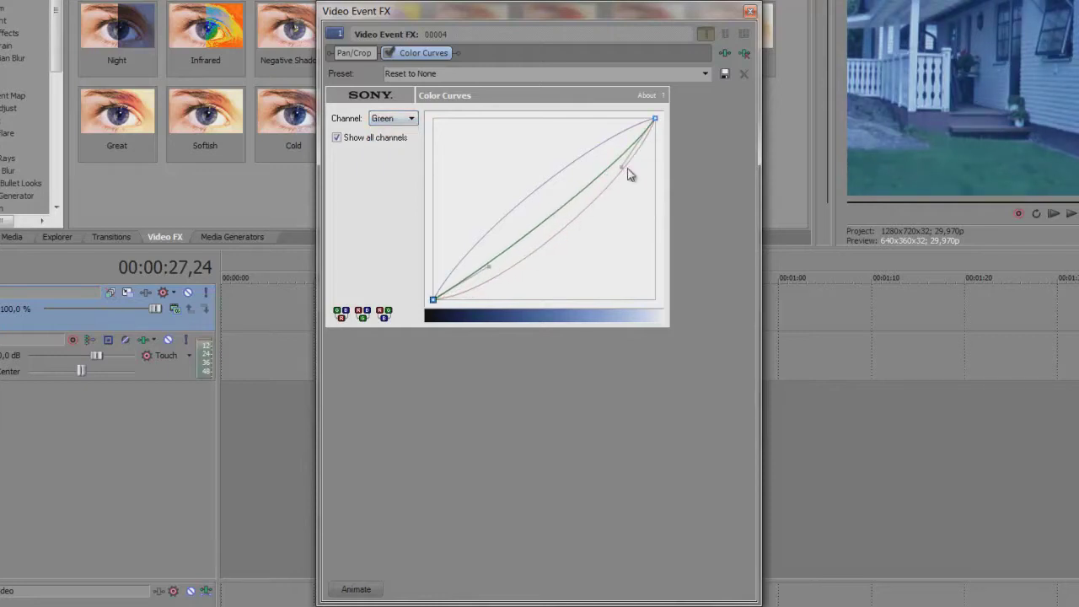
drag(621, 165, 614, 165)
Refine the red curve's bends, then slightly reshape the blue curve
click(575, 226)
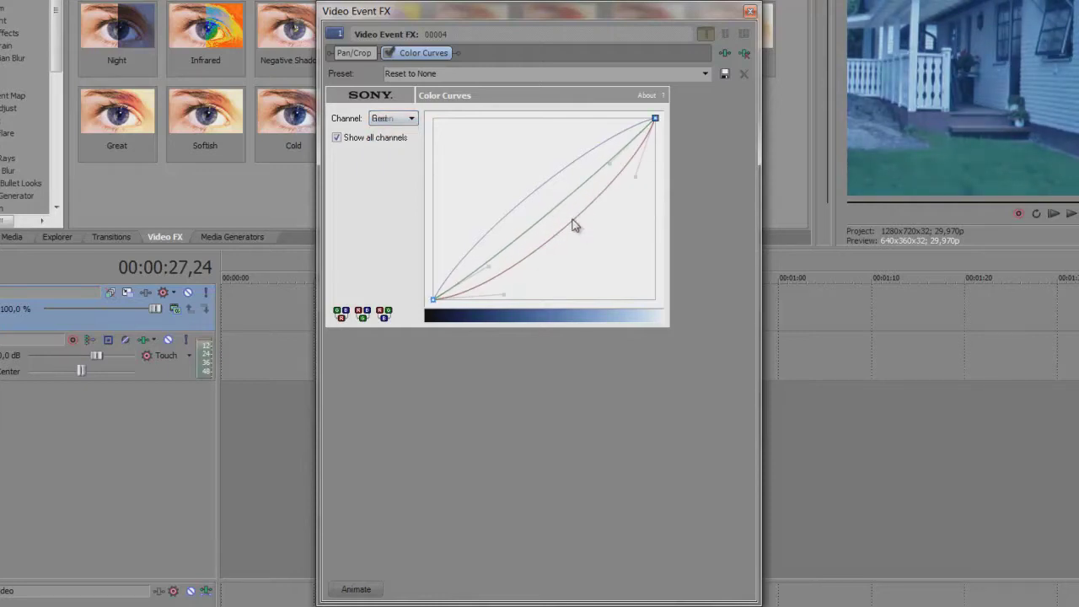
drag(503, 299, 501, 290)
drag(633, 179, 623, 173)
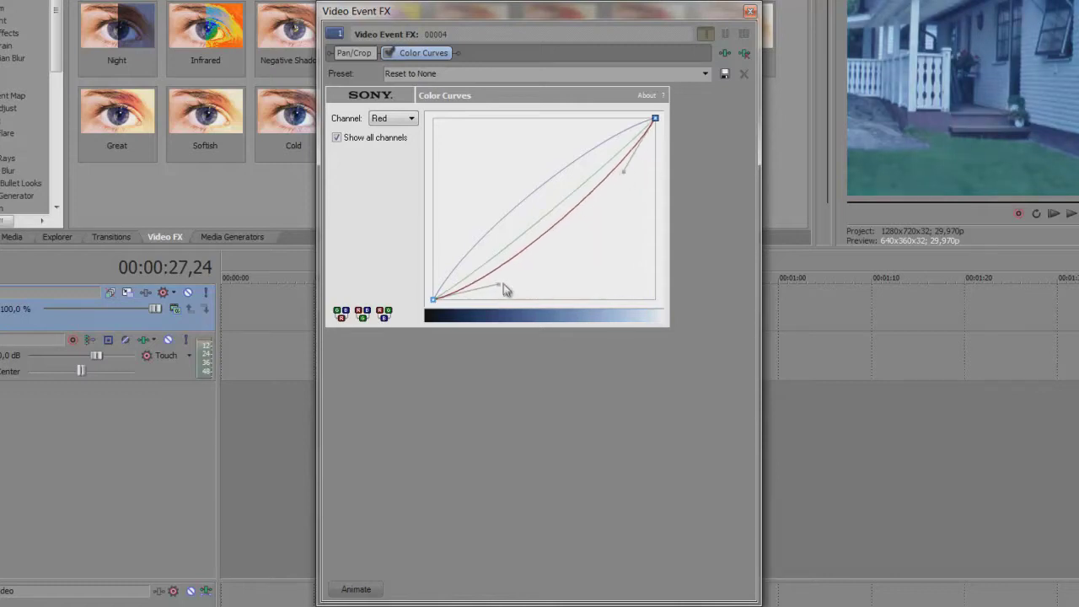
drag(498, 285, 495, 279)
click(506, 218)
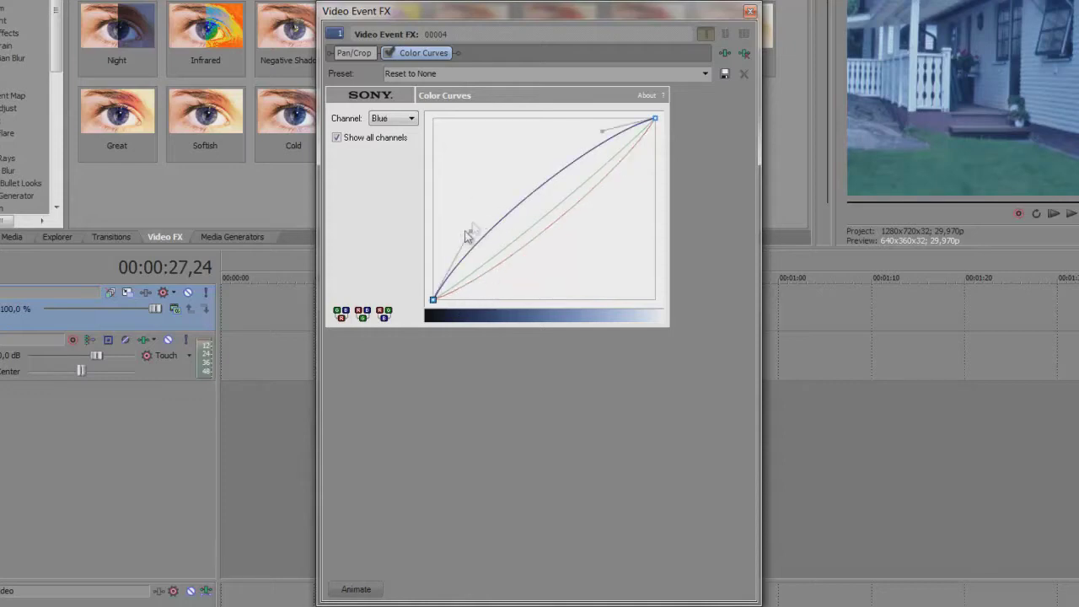
drag(470, 232, 479, 242)
drag(596, 131, 602, 138)
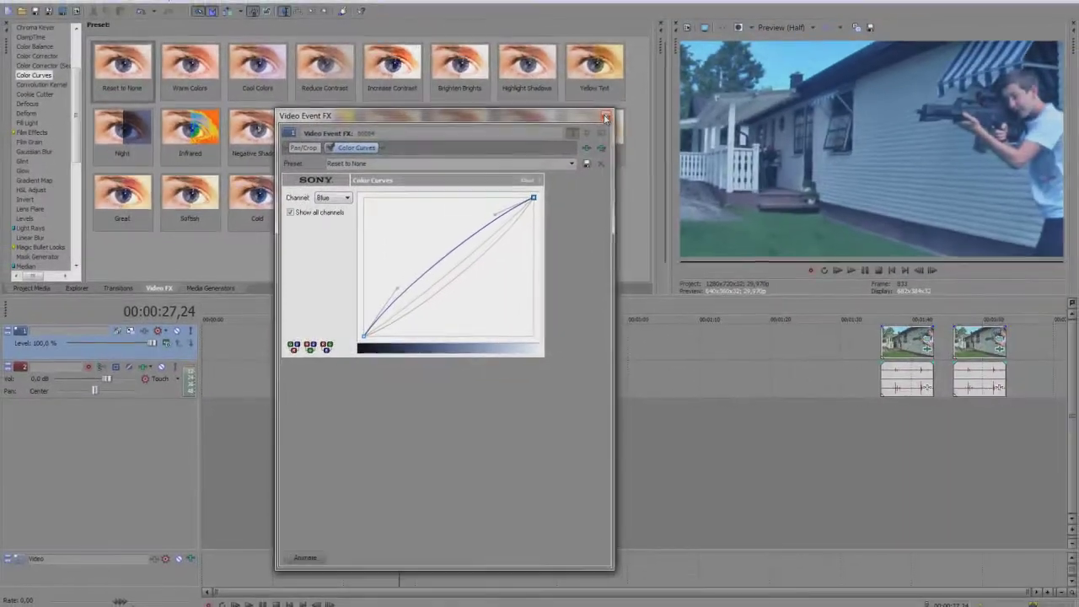
Apply the Soft Contrast Heavy Contrast preset to the clip after Color Curves
click(687, 59)
scroll(76, 134, down, 1)
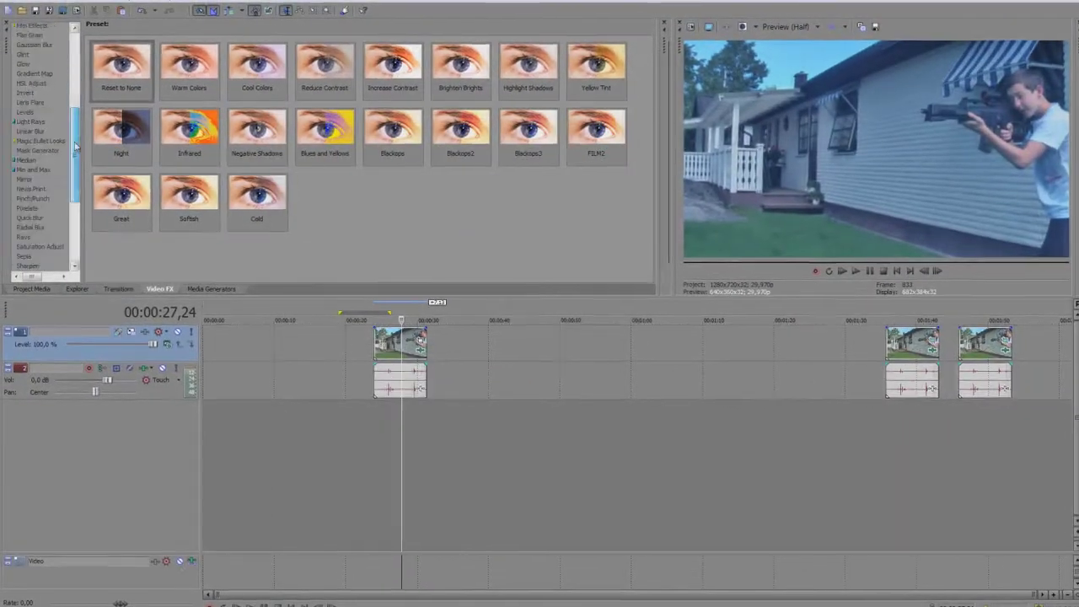
scroll(76, 134, down, 3)
click(34, 207)
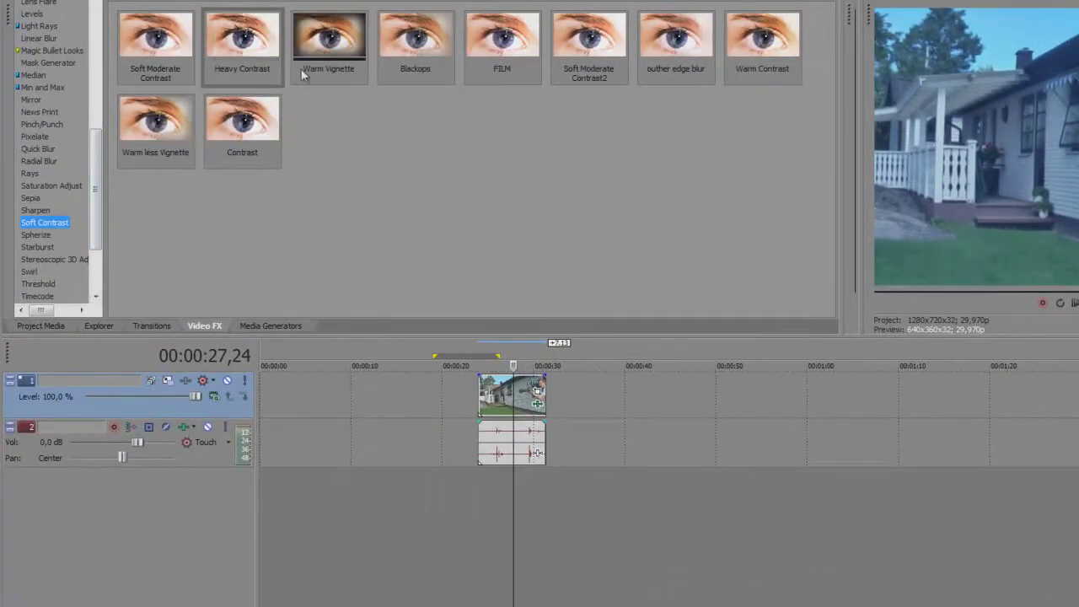
drag(242, 46, 510, 407)
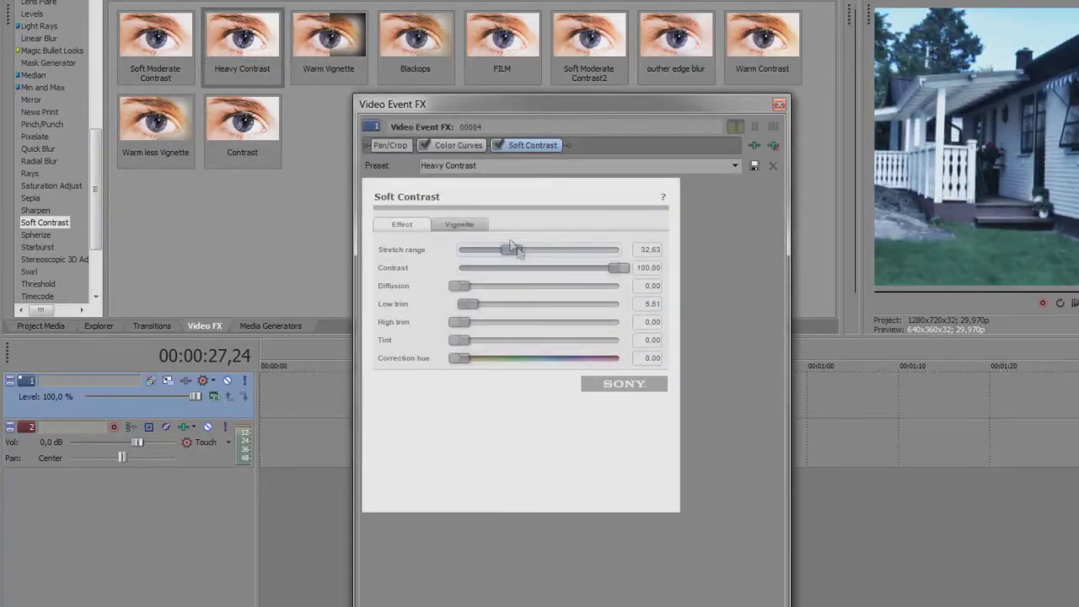
Set Soft Contrast Stretch range to 100 and Contrast to about 69.23
drag(621, 268, 670, 252)
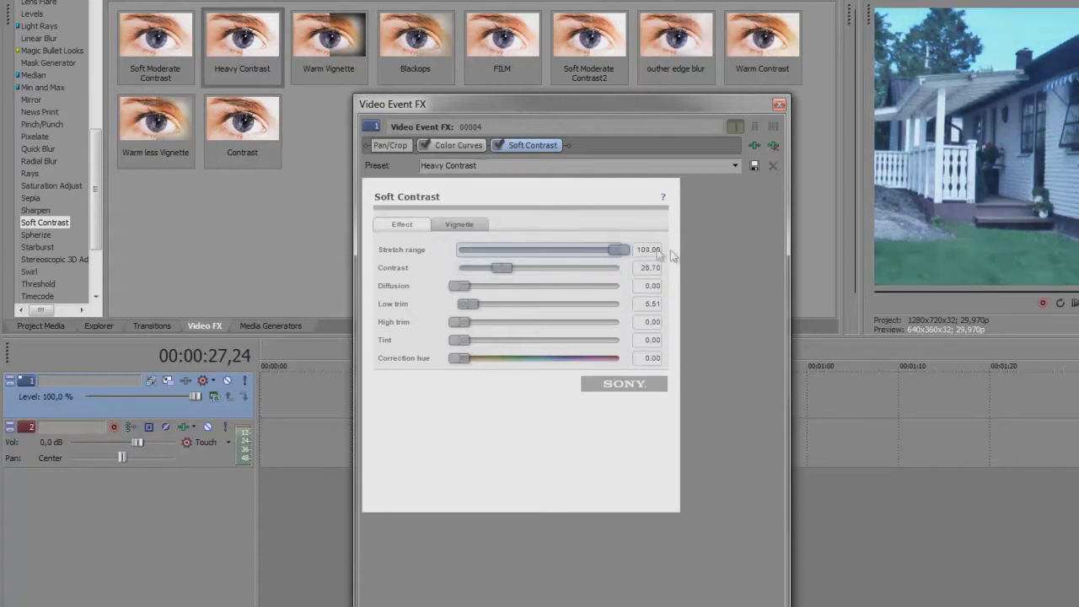
drag(503, 268, 573, 278)
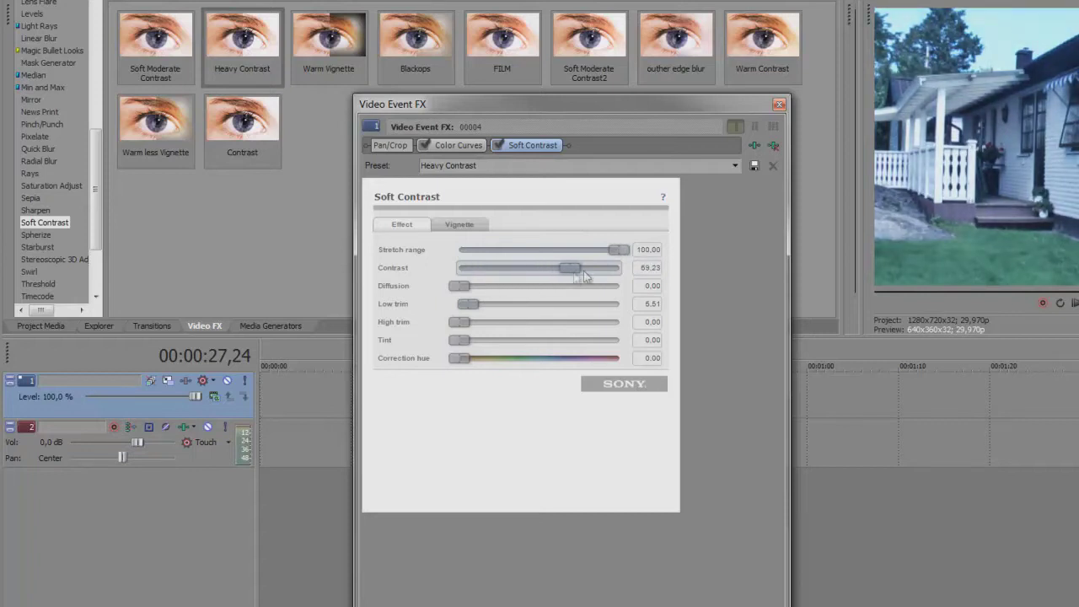
click(778, 104)
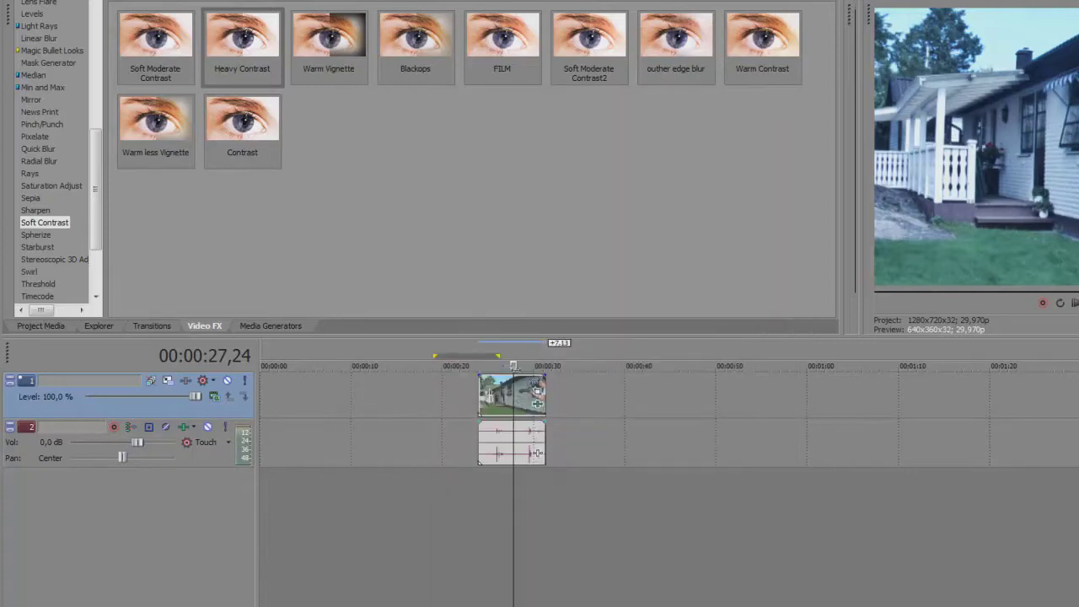
Set the Event Pan/Crop height to 900 and centre the 1920 × 900 frame near 959,1 / 447,4
click(537, 390)
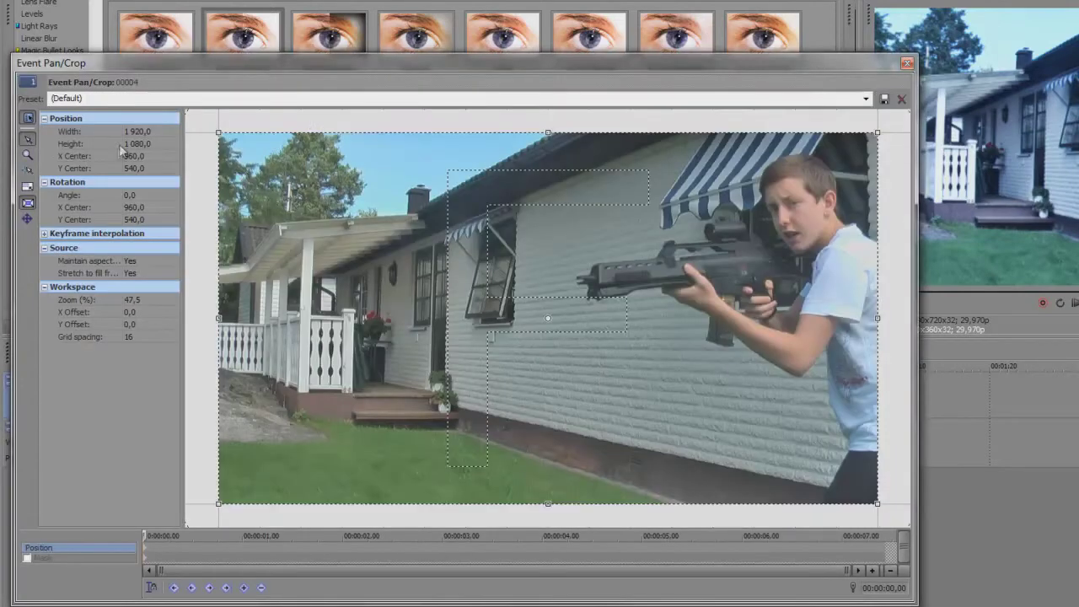
click(140, 145)
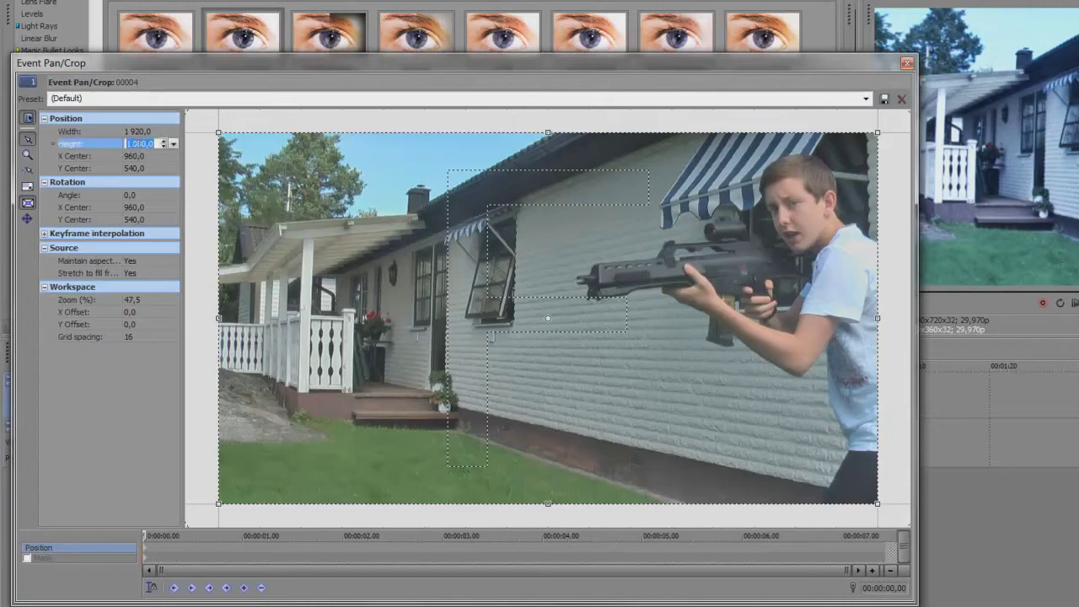
text(800)
key(Return)
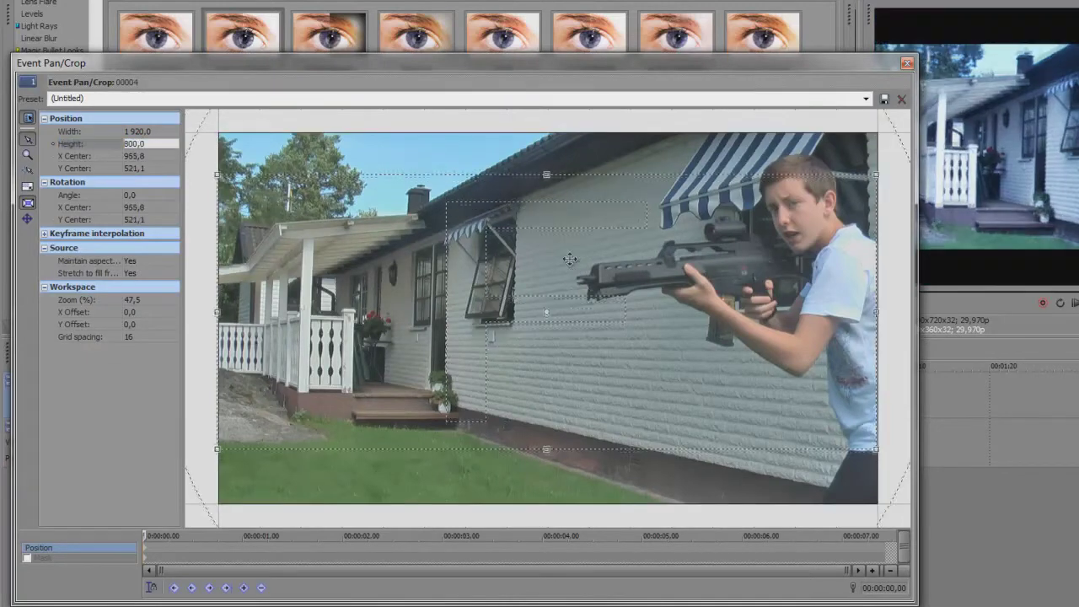
drag(570, 242, 569, 240)
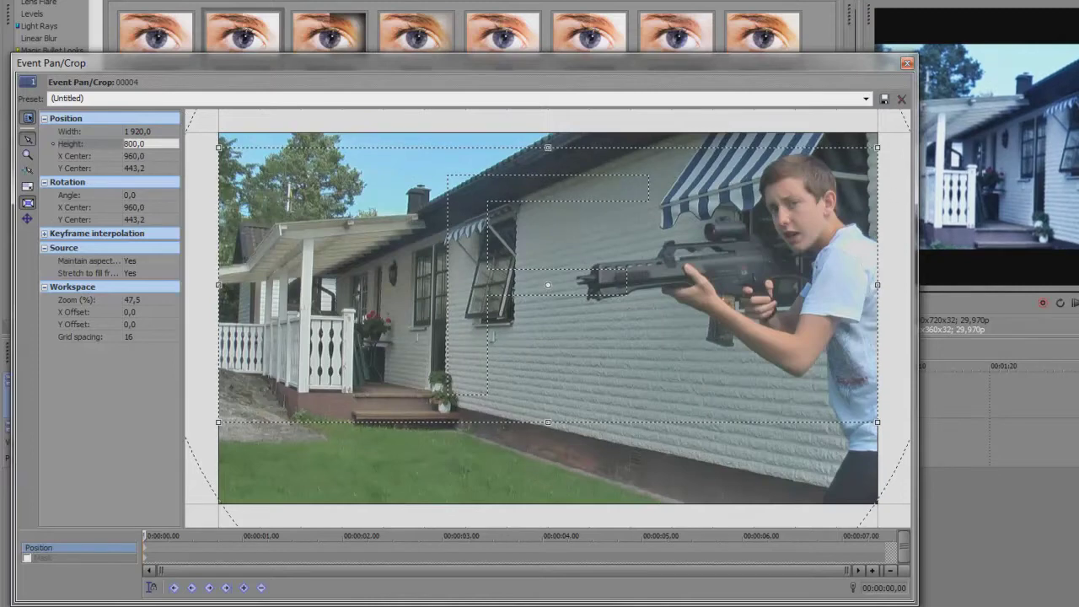
click(135, 143)
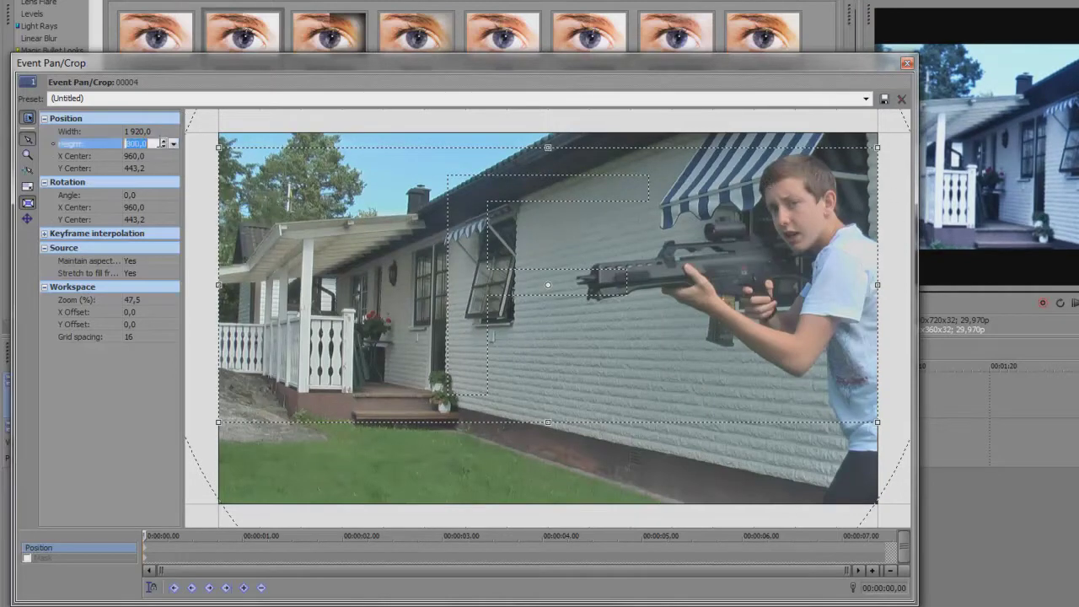
text(900)
key(Return)
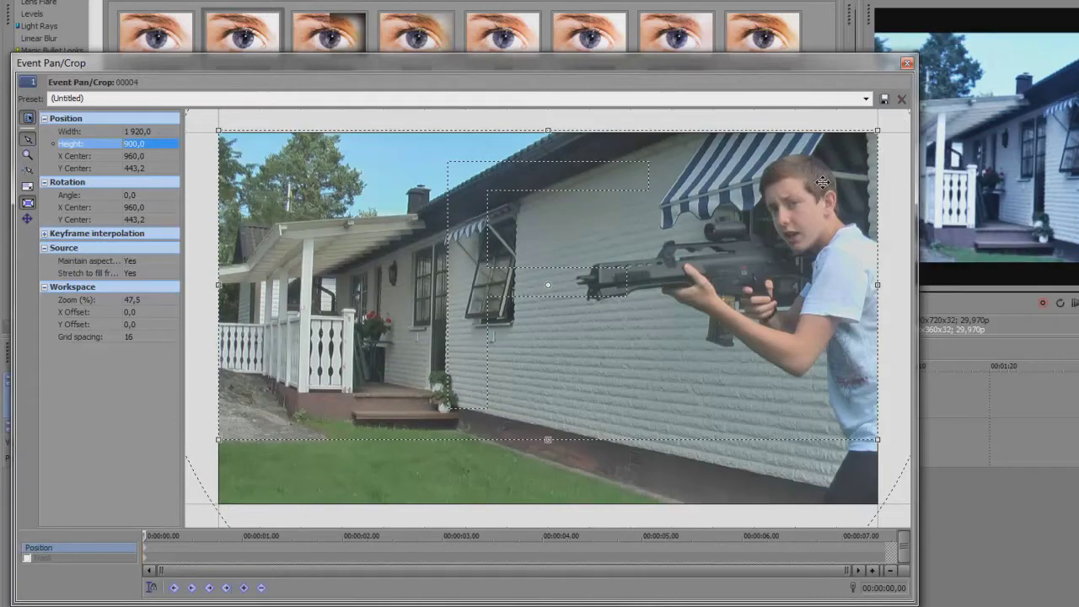
key(Tab)
key(Down)
key(Down)
key(Down)
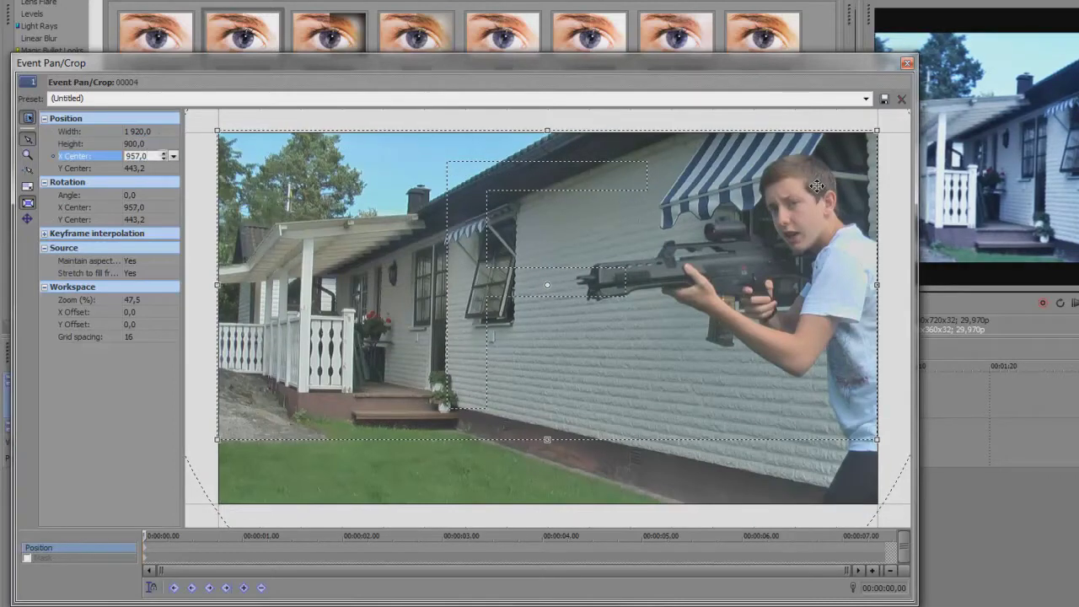
drag(815, 186, 817, 187)
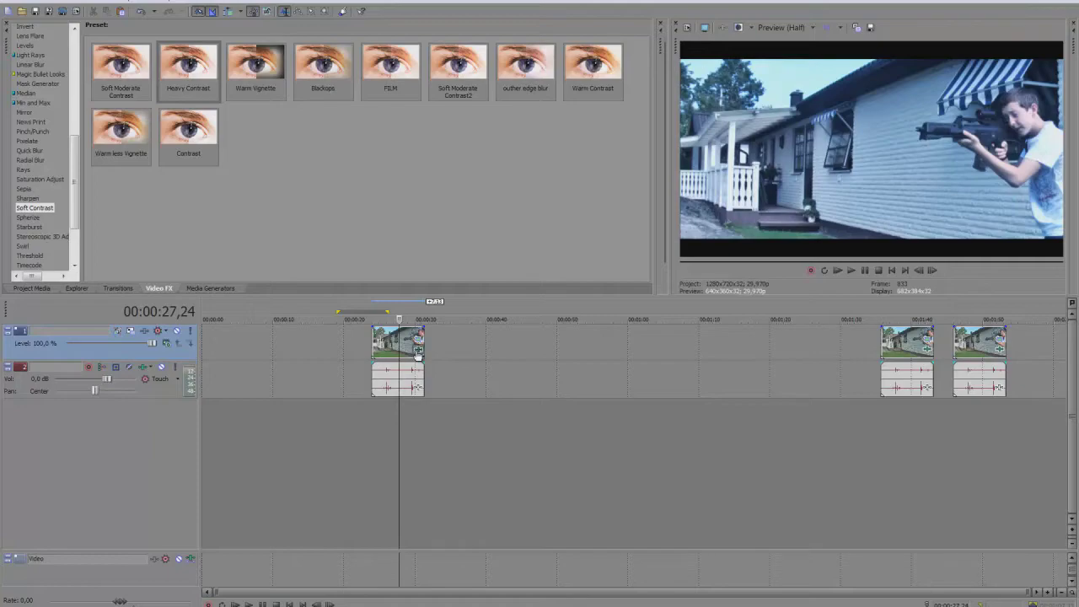
Save the clip's Color Curves settings as the 'Cold Look' preset and confirm it in Video FX
click(418, 352)
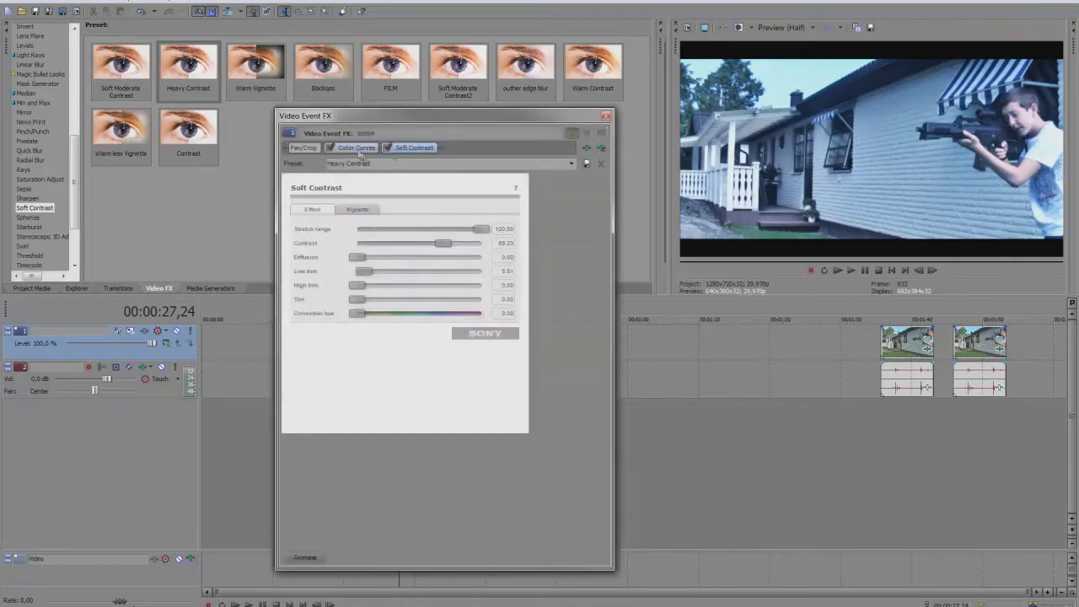
click(359, 148)
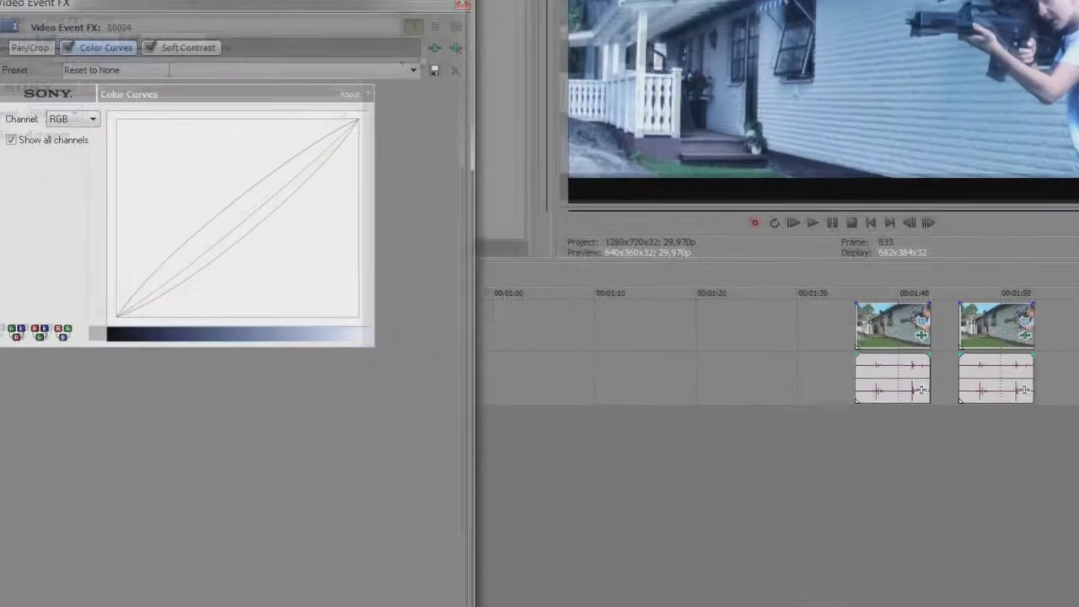
click(402, 162)
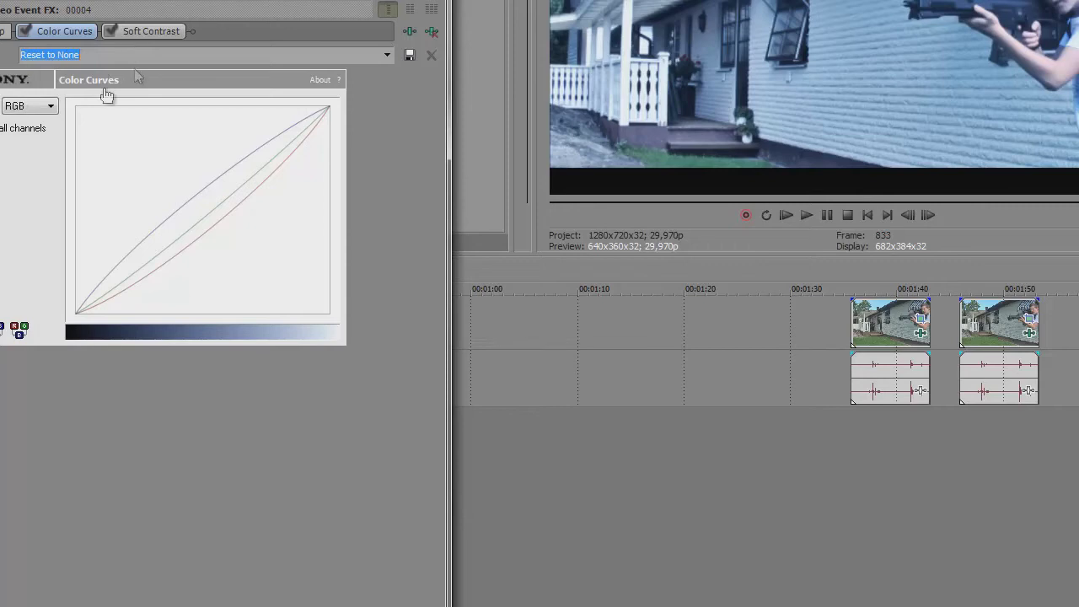
text(Cold Look)
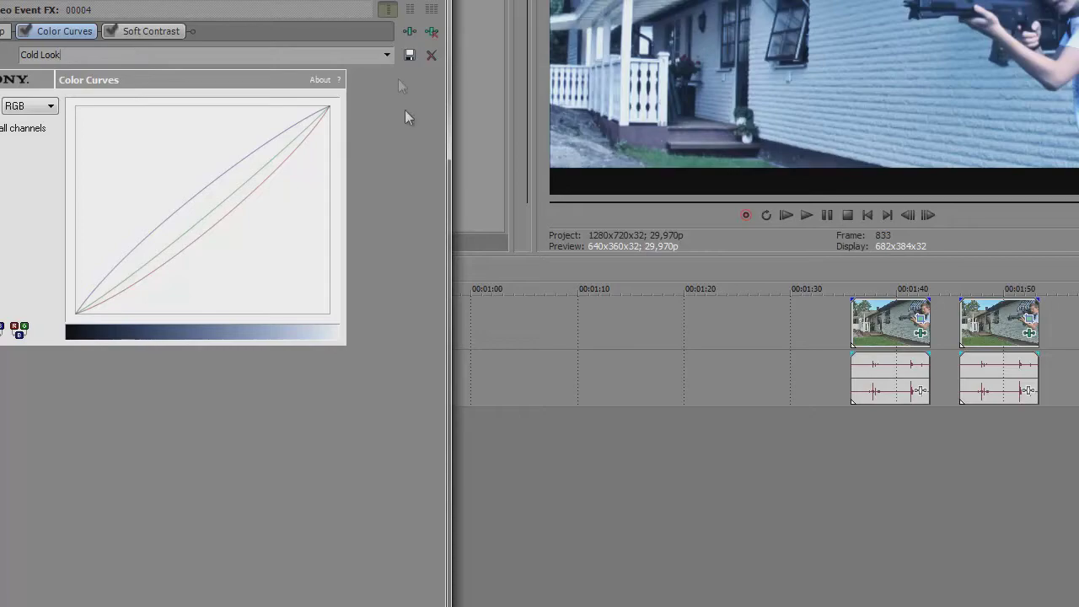
click(410, 56)
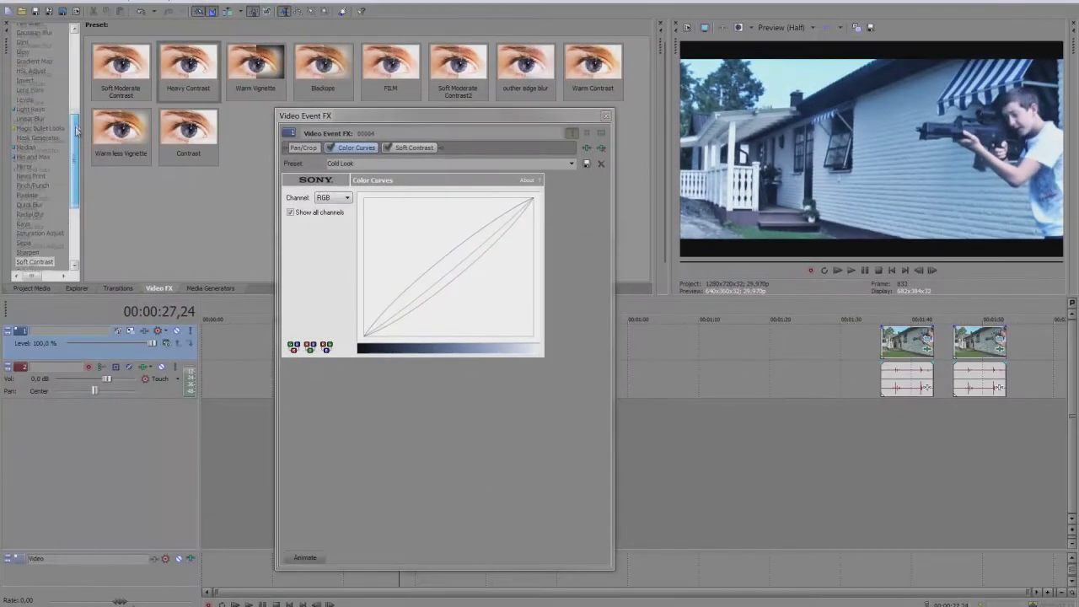
scroll(76, 129, up, 4)
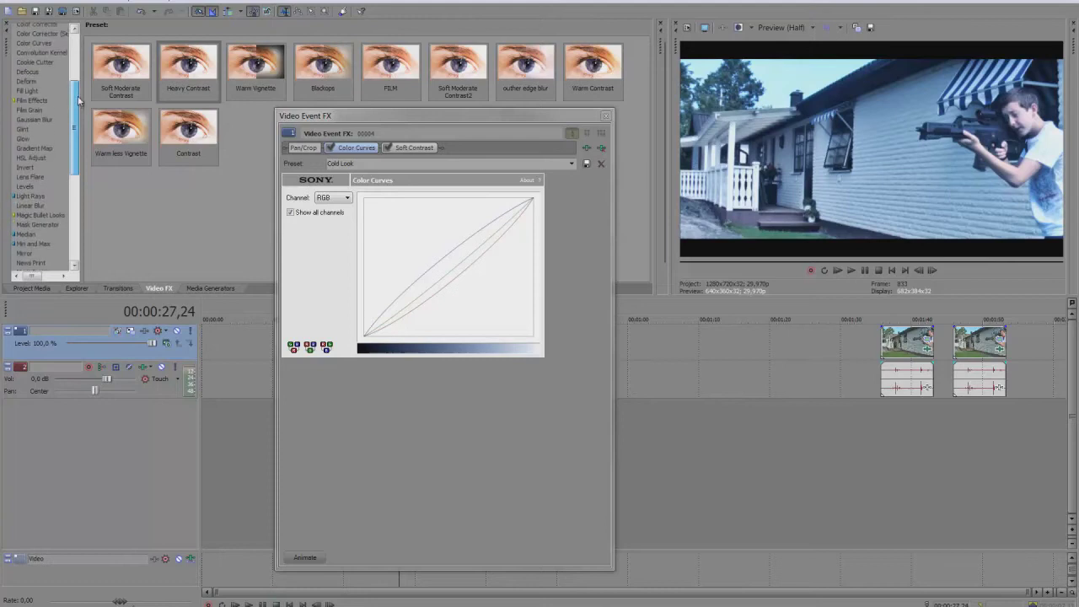
click(32, 50)
click(603, 116)
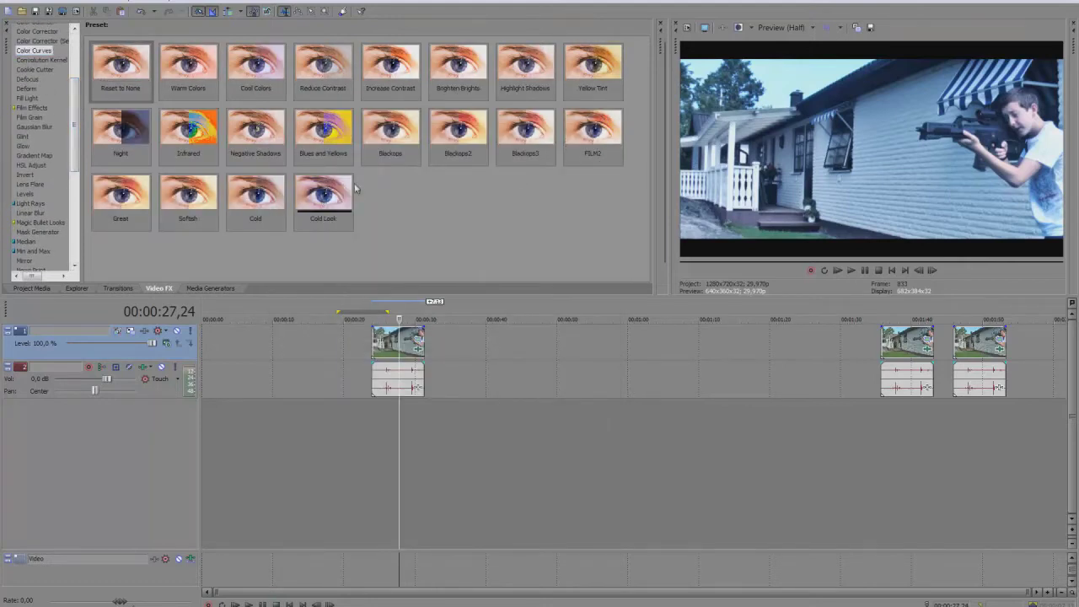
Apply a cold curves preset to the first clip, remove Soft Contrast, and delete the Cold Look preset
drag(268, 197, 417, 346)
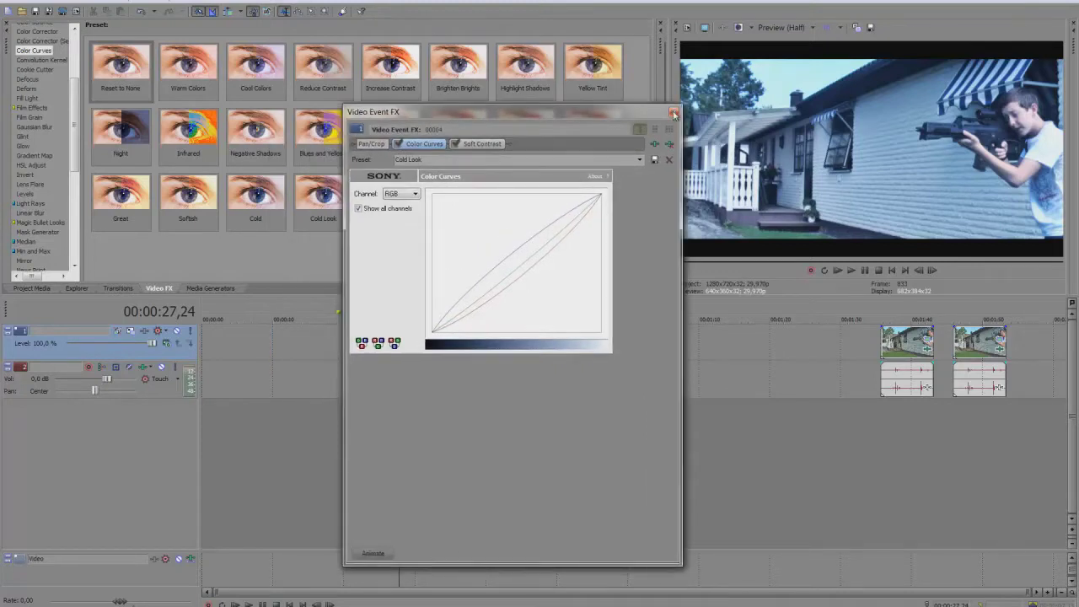
click(605, 115)
click(419, 349)
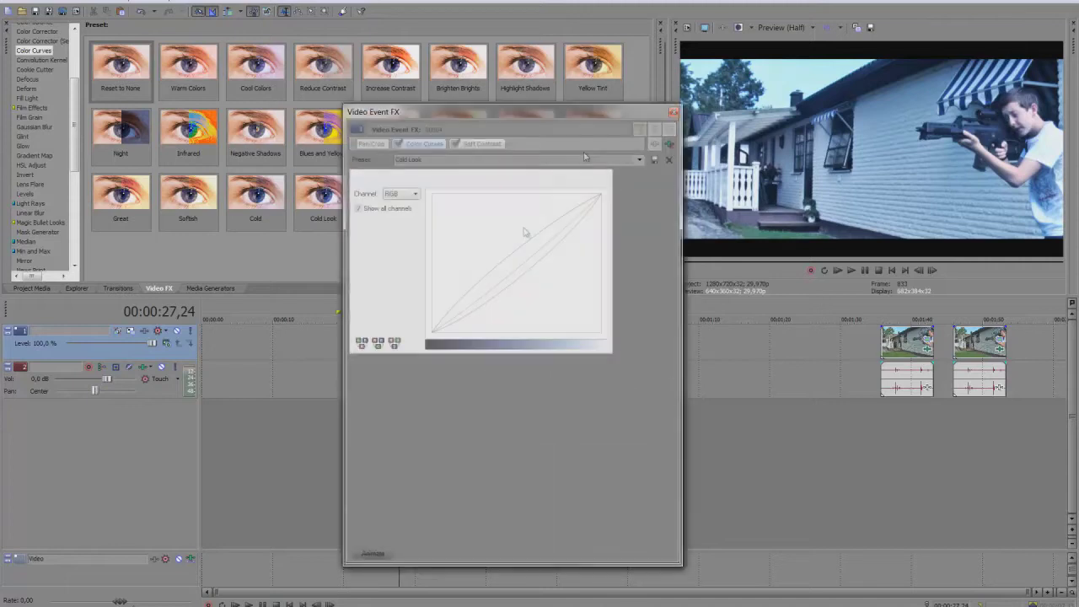
click(669, 159)
click(673, 112)
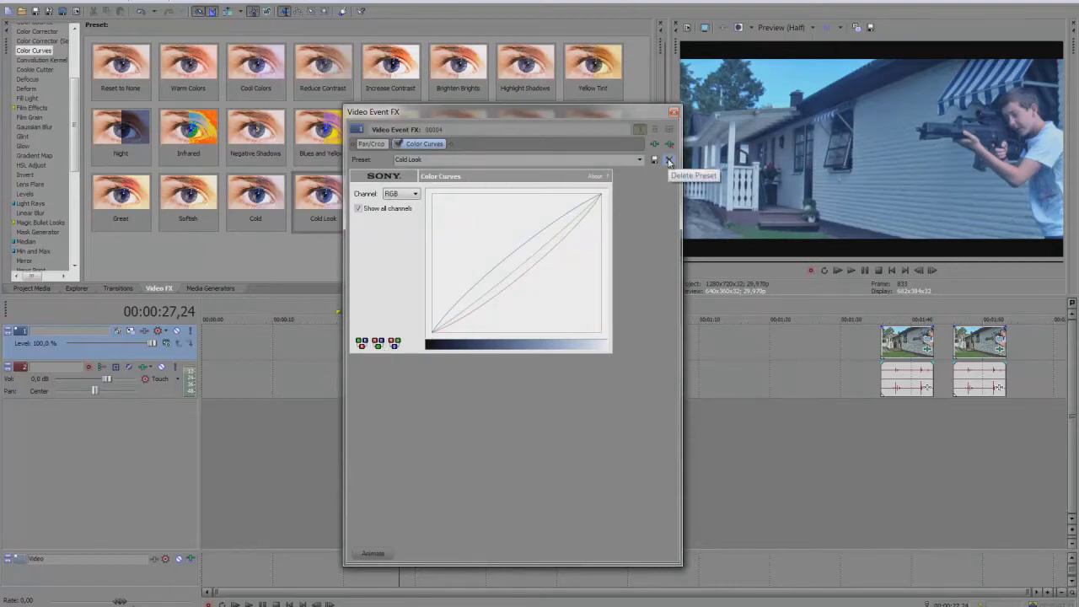
click(674, 111)
click(50, 61)
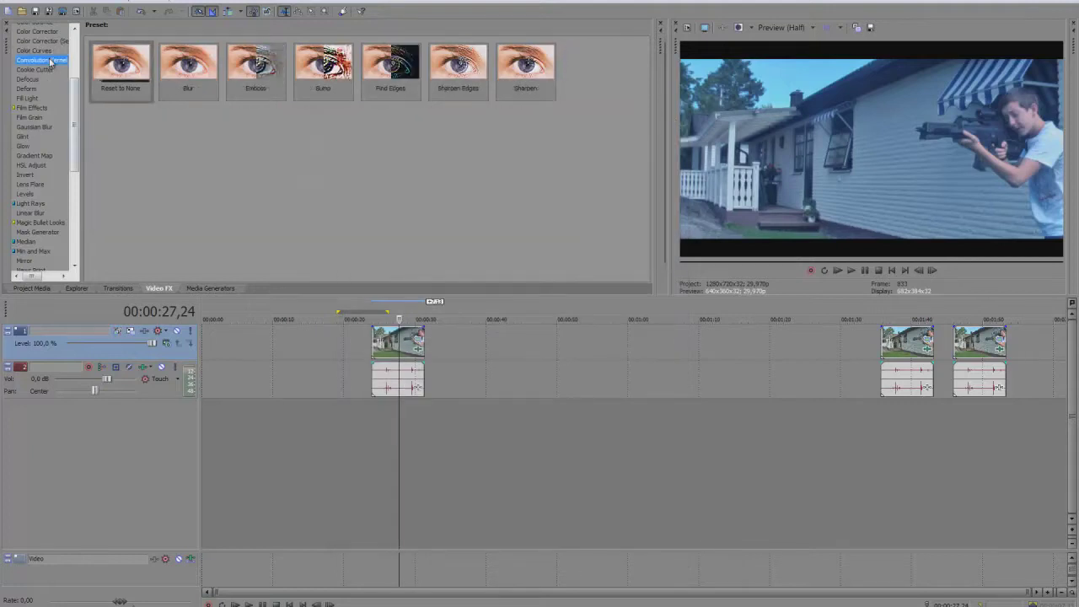
click(45, 51)
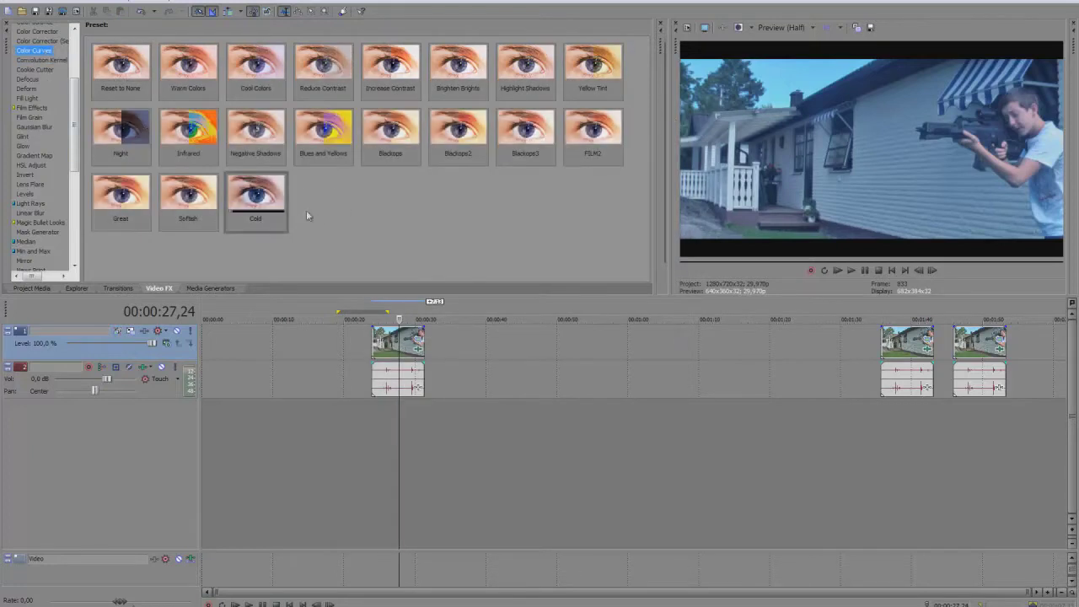
Preview the later clips around 01:44–01:49, then park the playhead at 00:00:35
click(888, 436)
click(941, 413)
click(981, 412)
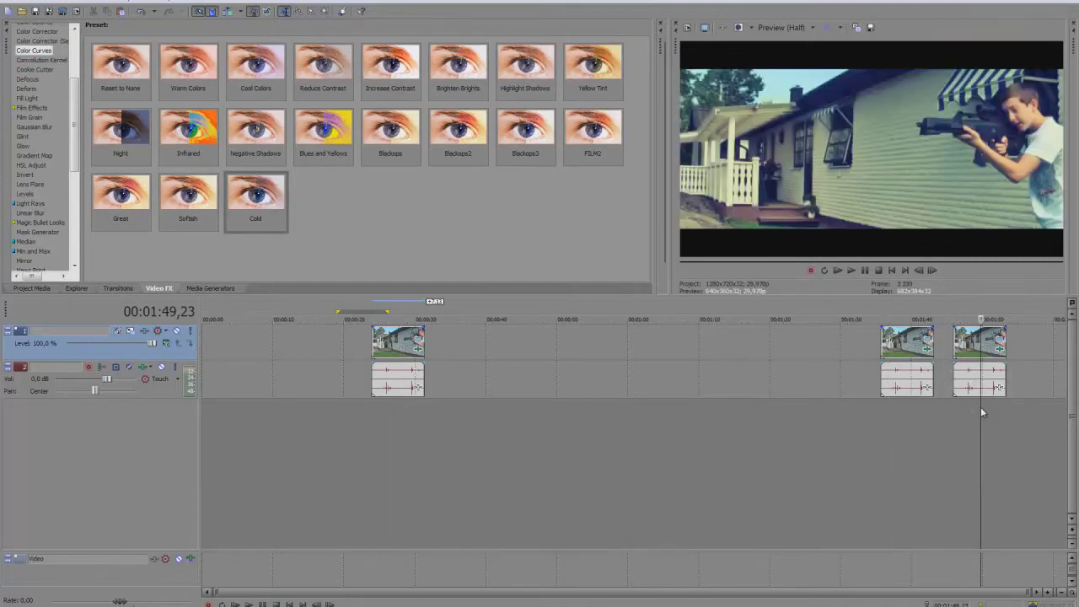
click(964, 363)
click(456, 434)
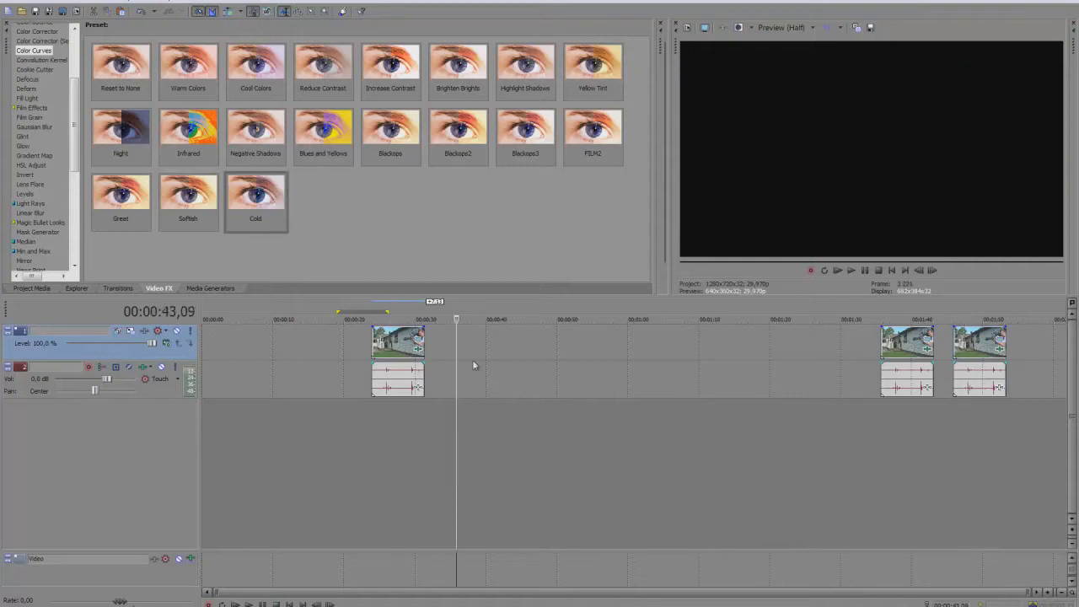
Paste a copy of the house clip at 00:00:35 and select the Reset to None curves preset
key(ctrl+v)
click(503, 348)
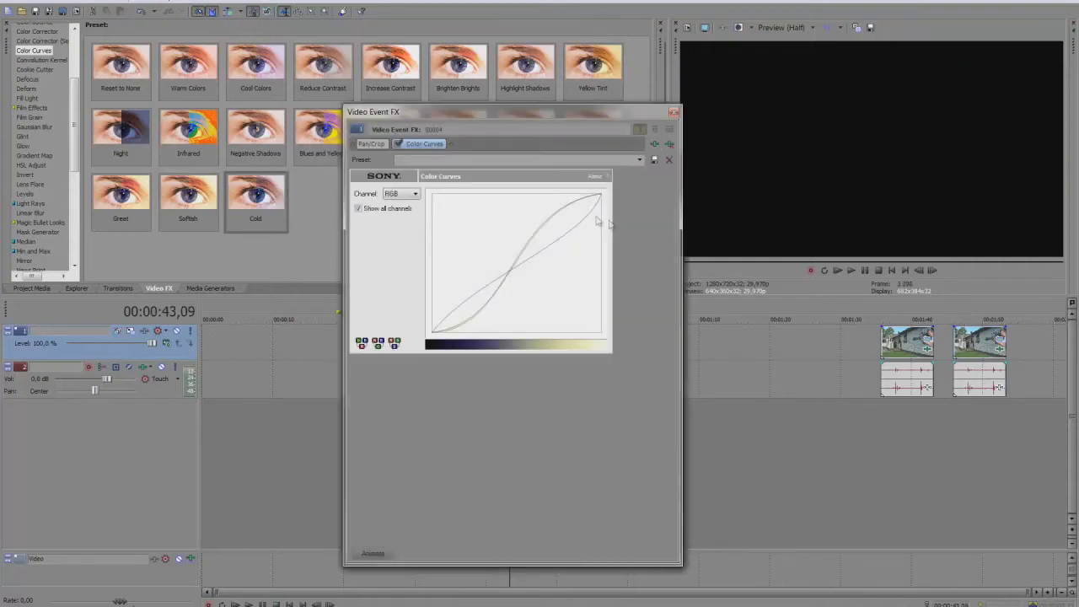
click(674, 112)
click(494, 419)
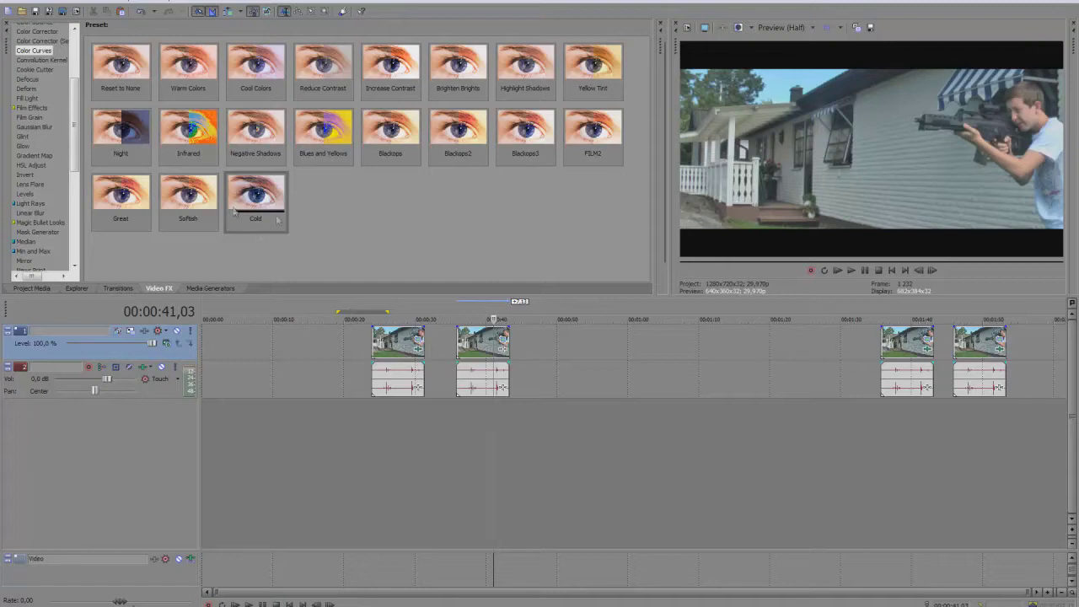
click(125, 68)
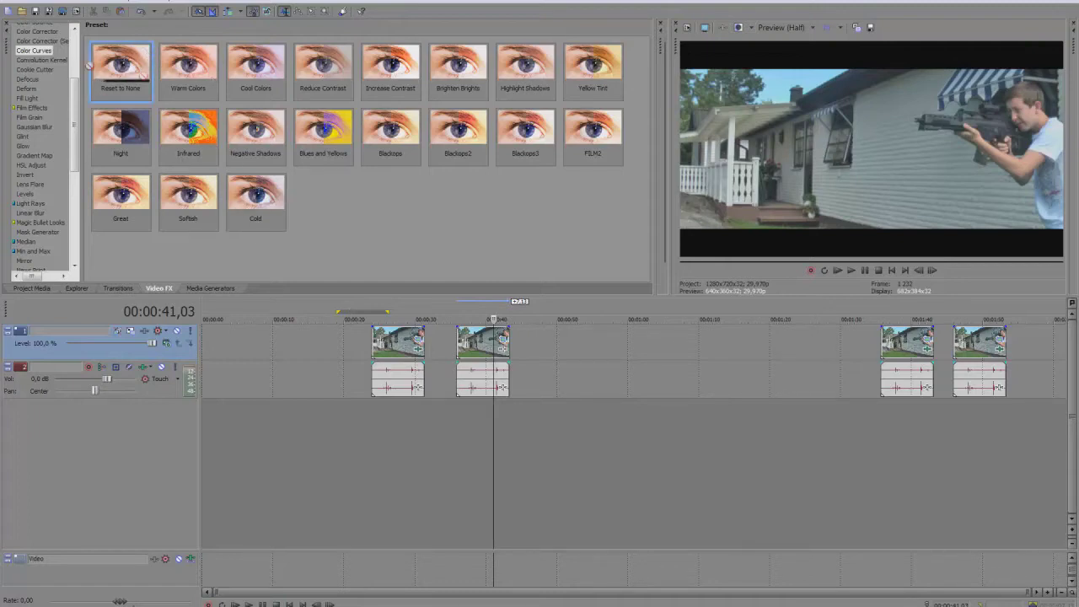
Apply Reset to None Color Curves to the pasted clip and bend the blue curve into an S-shape
drag(486, 356, 481, 362)
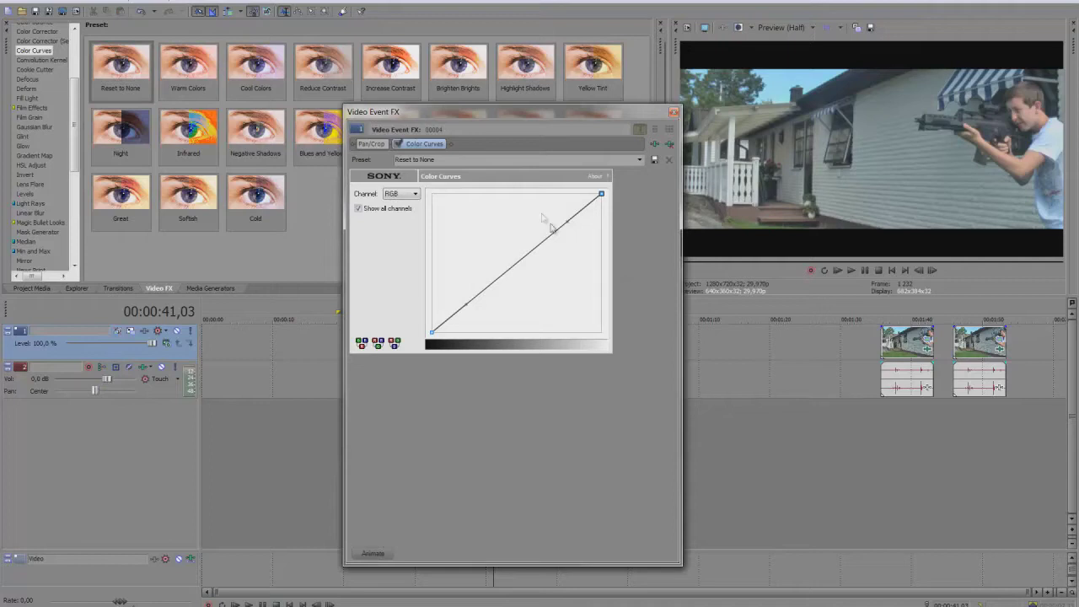
click(403, 194)
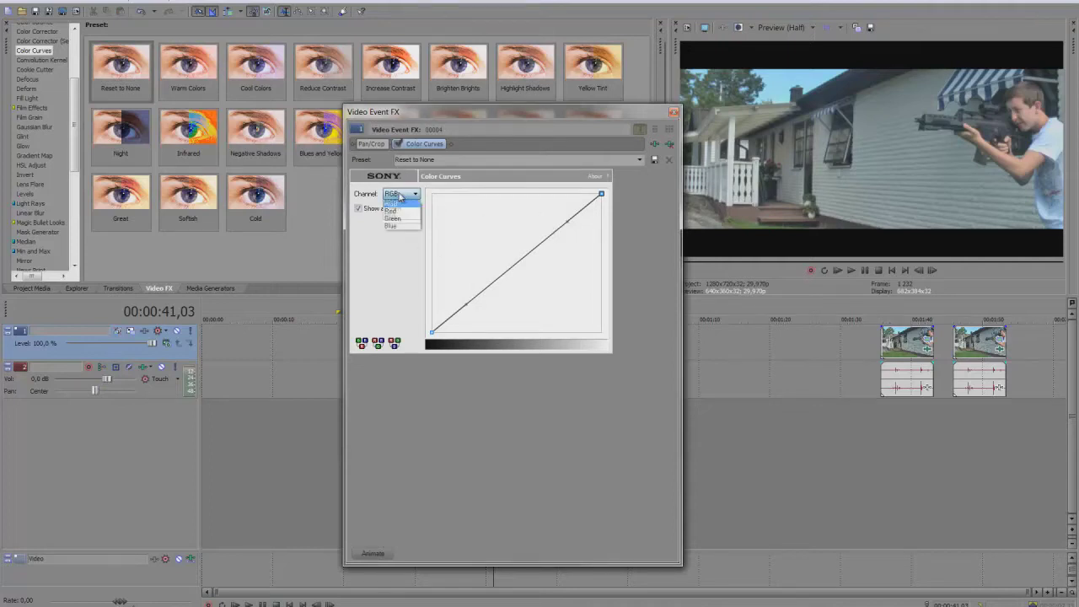
click(399, 225)
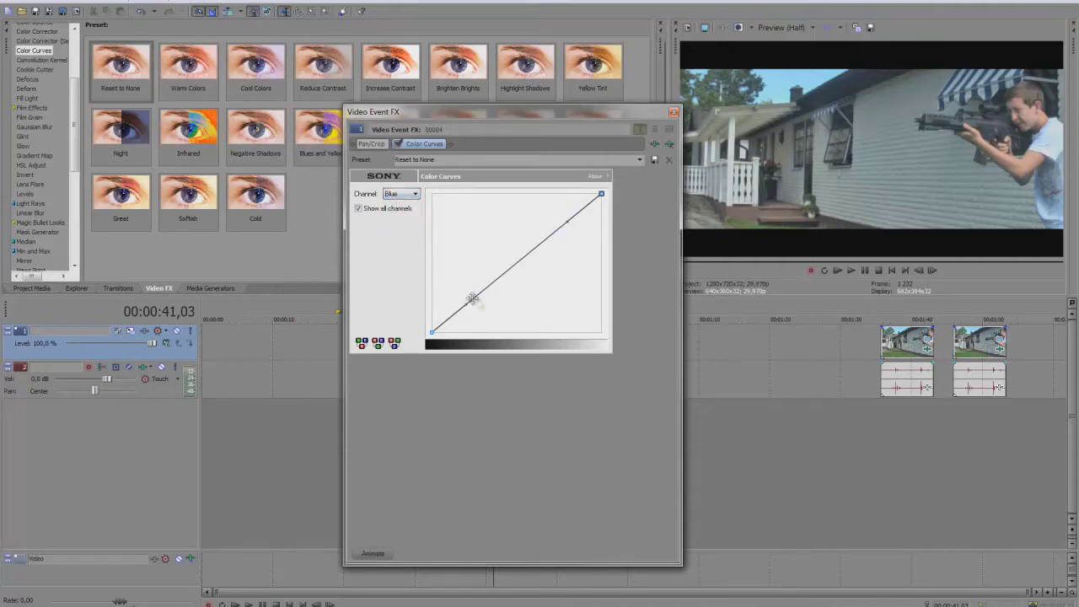
drag(465, 303, 434, 275)
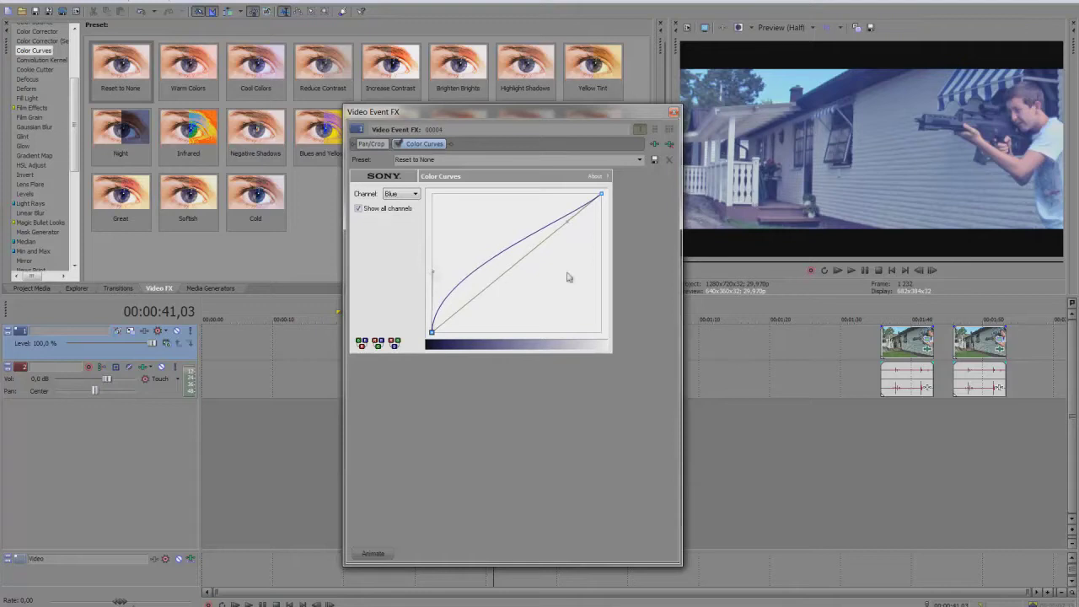
drag(572, 220, 599, 262)
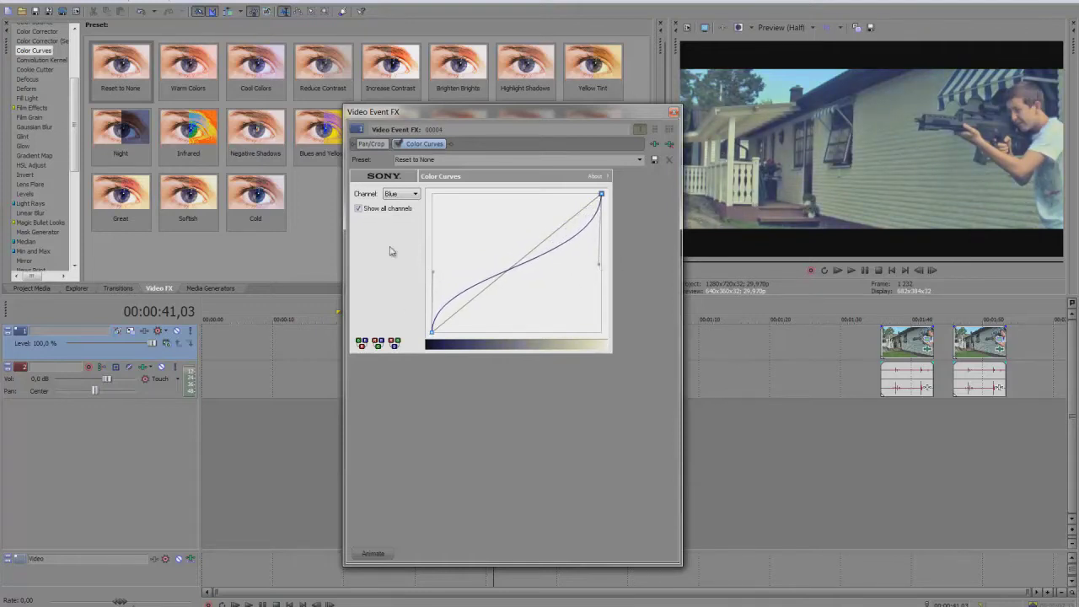
drag(431, 272, 430, 259)
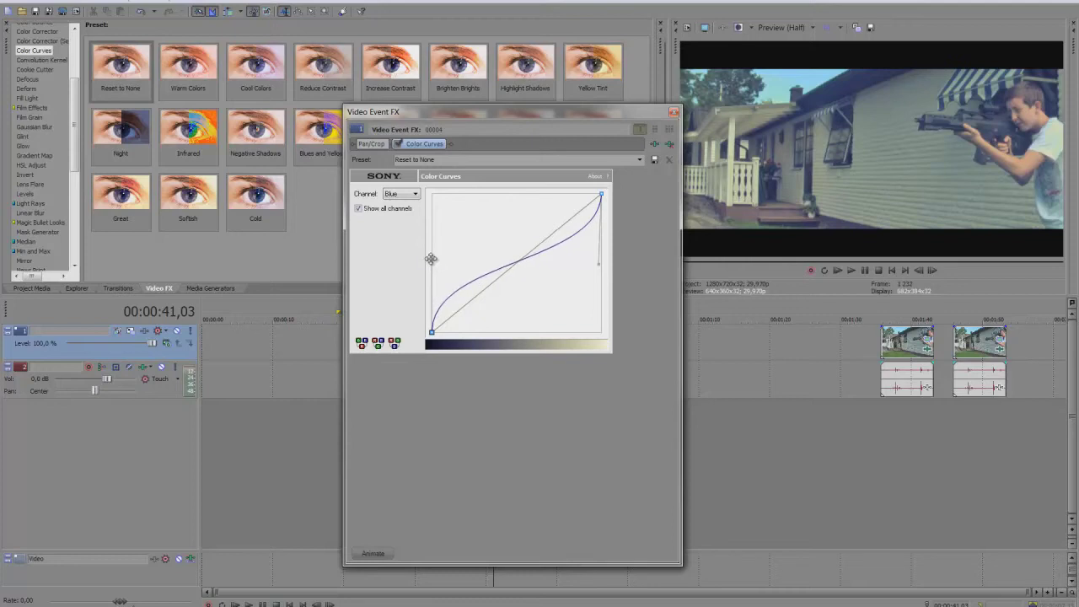
Bend the green curve into an S-shape, low below and high above the diagonal
click(413, 196)
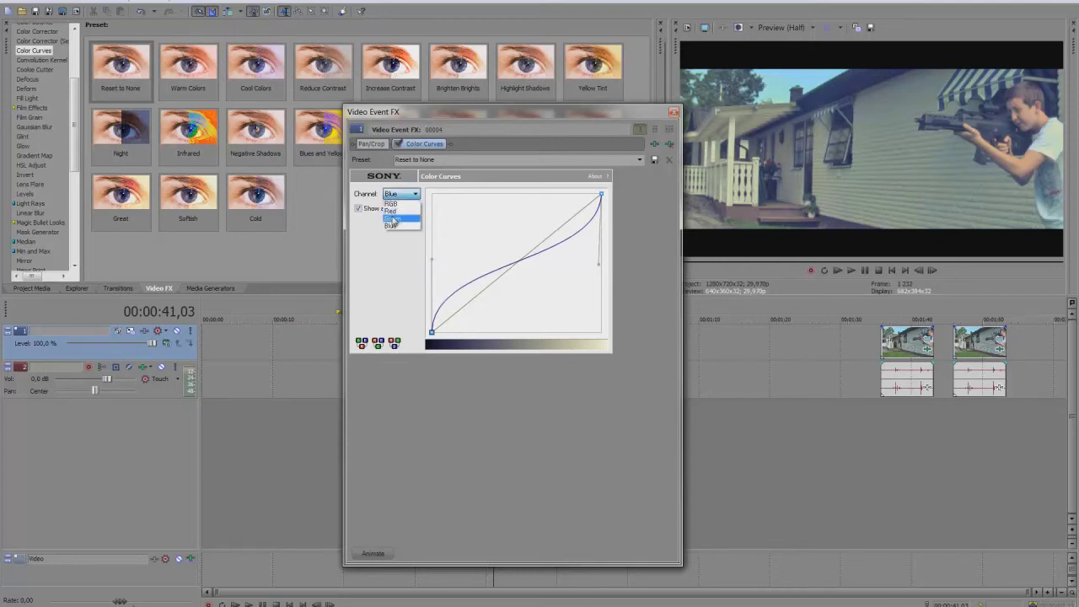
click(398, 219)
drag(464, 304, 488, 331)
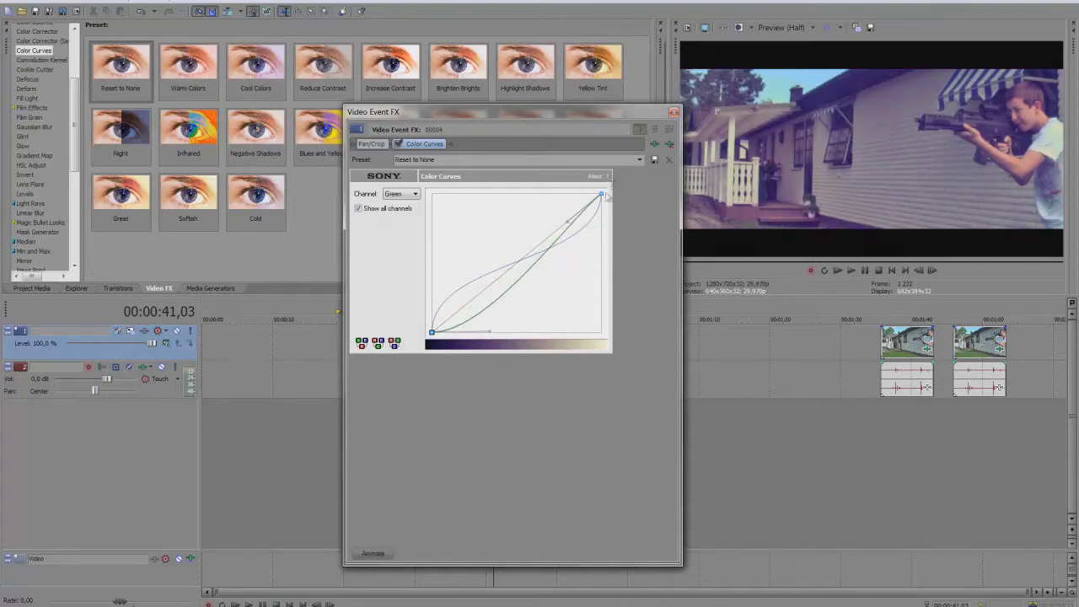
drag(566, 225, 535, 197)
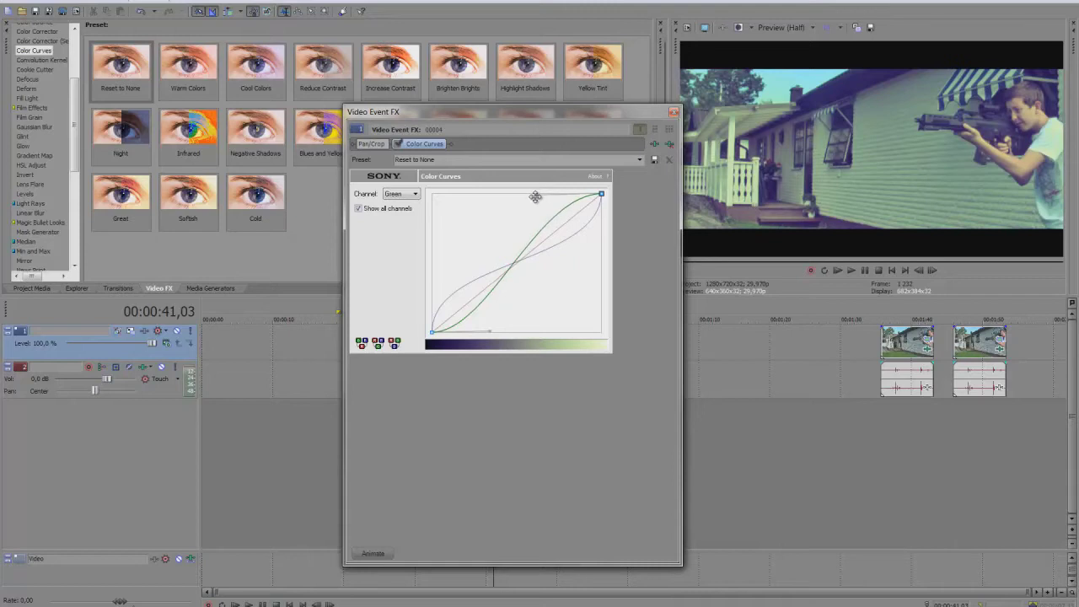
Shape the red curve into a steep S, then remove the Color Curves effect
click(401, 194)
click(396, 213)
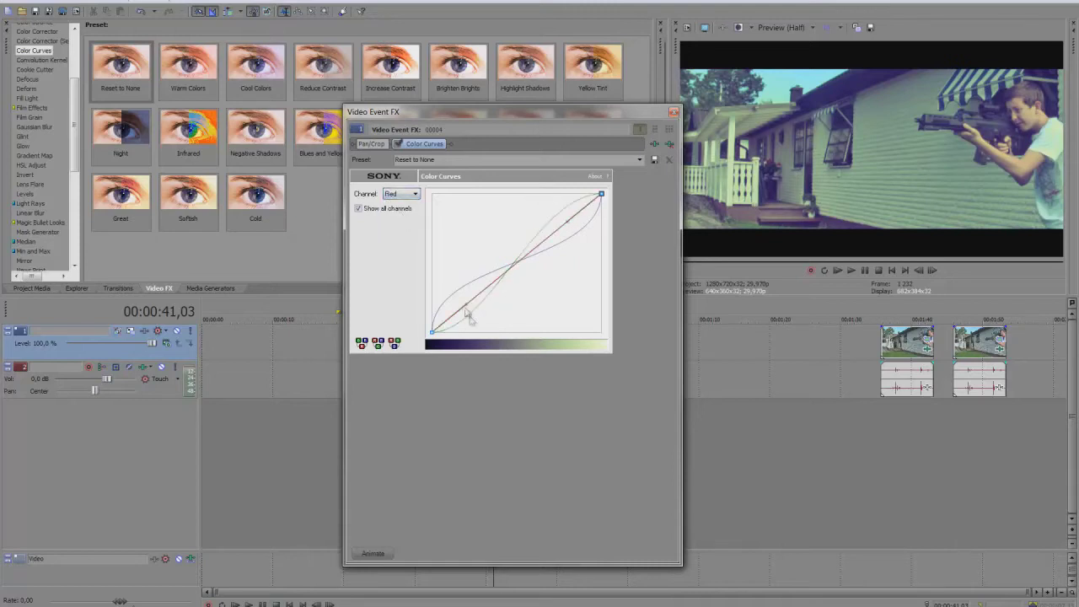
drag(467, 305, 469, 328)
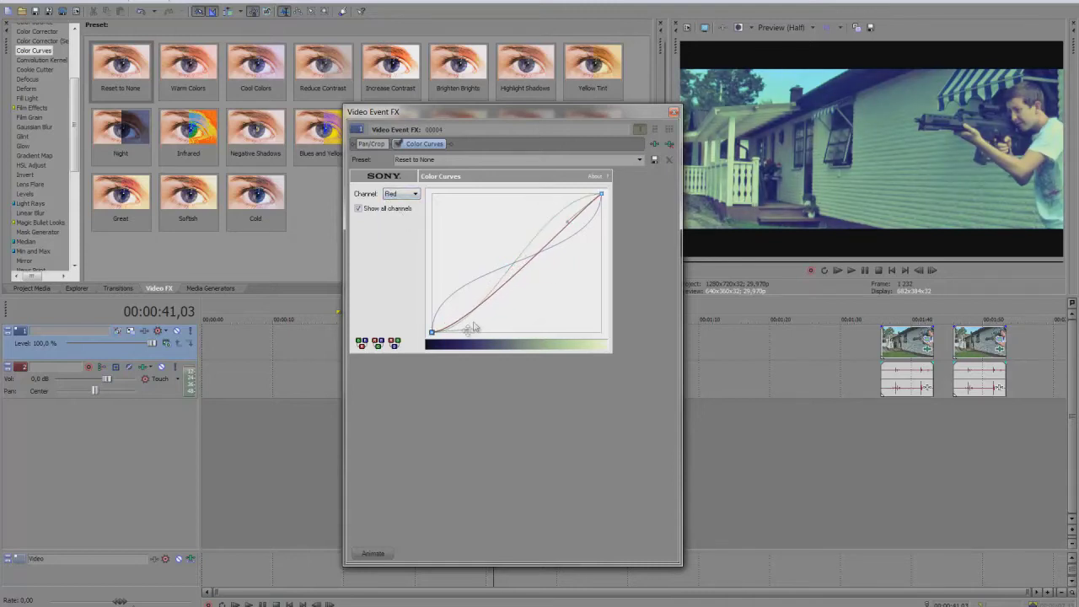
drag(567, 220, 543, 190)
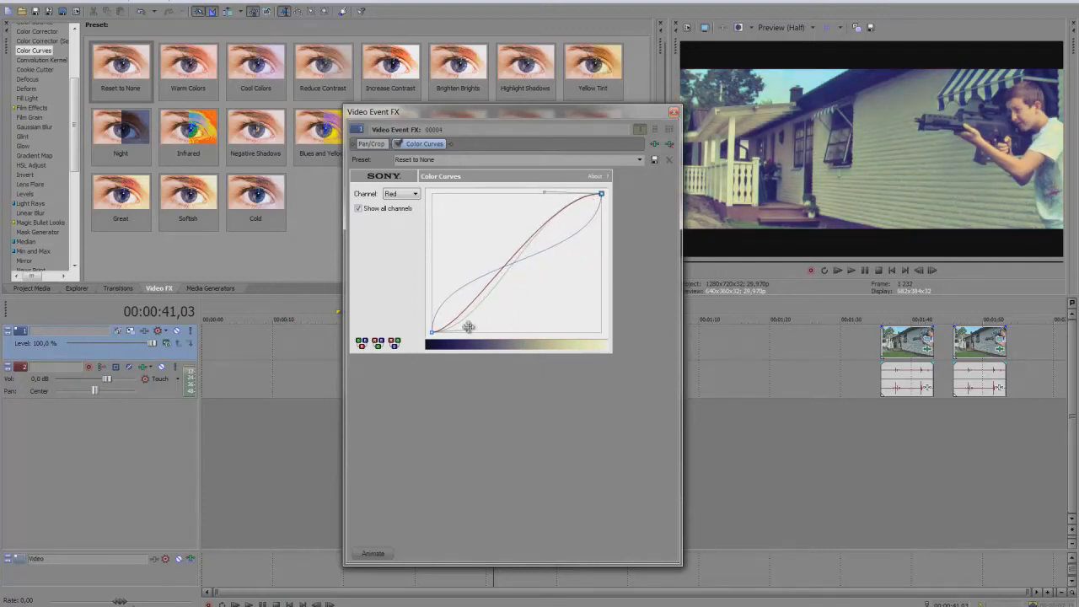
drag(468, 327, 497, 327)
drag(542, 190, 519, 202)
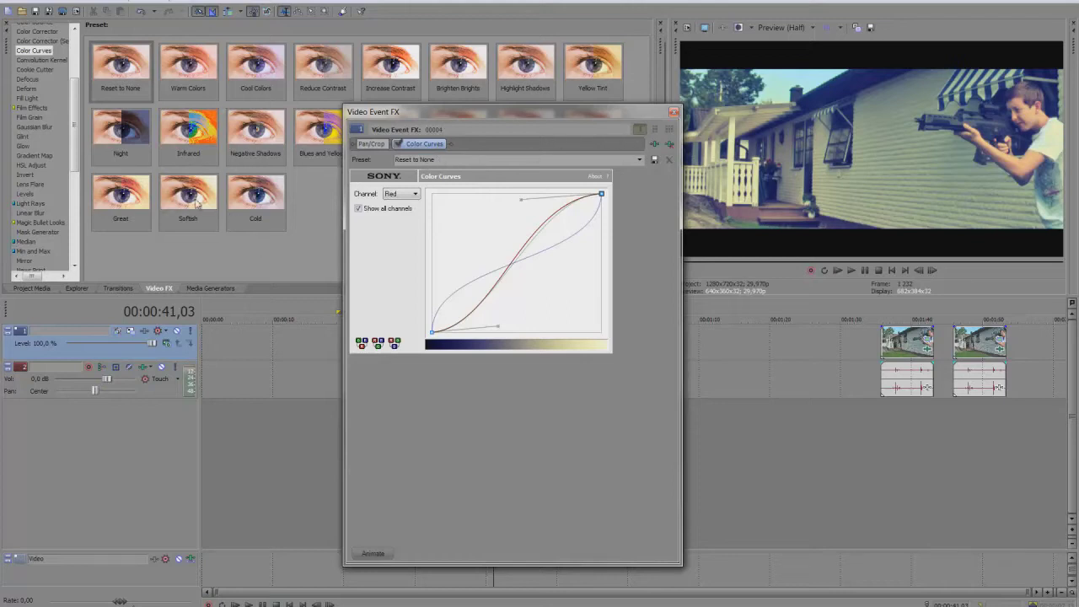
click(670, 159)
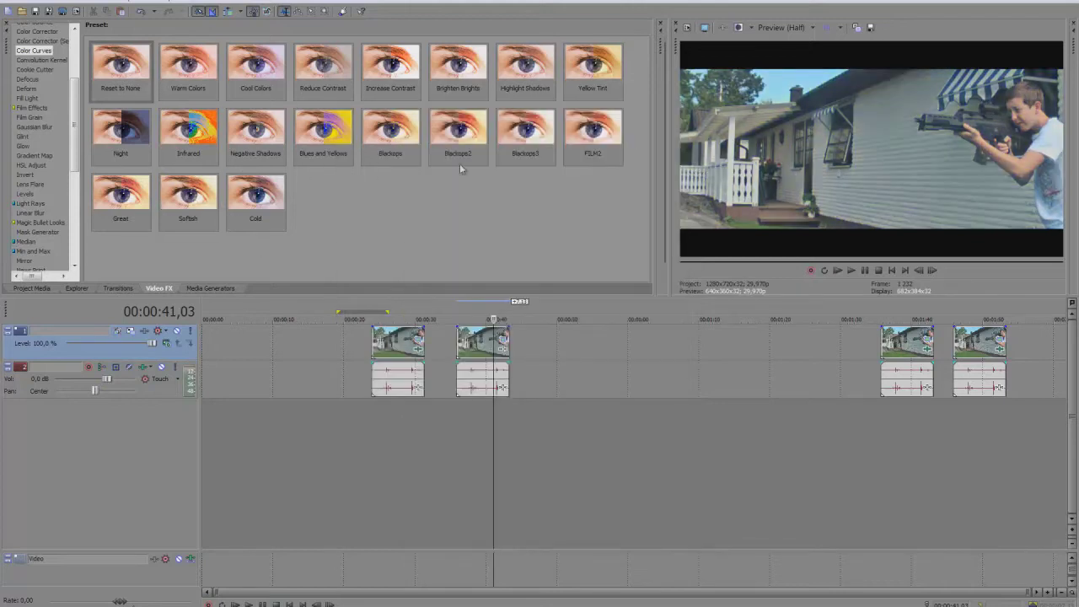
Try the Softish Color Curves preset on the clip, then replace it with Great and close the FX window
click(180, 205)
drag(462, 368, 478, 353)
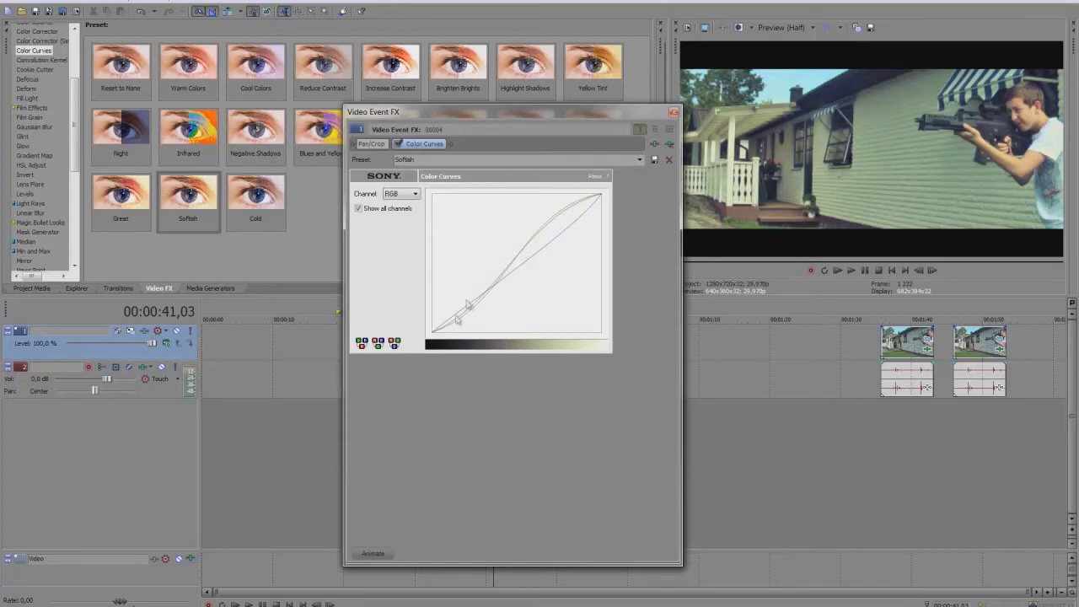
drag(579, 110, 626, 116)
drag(120, 202, 472, 350)
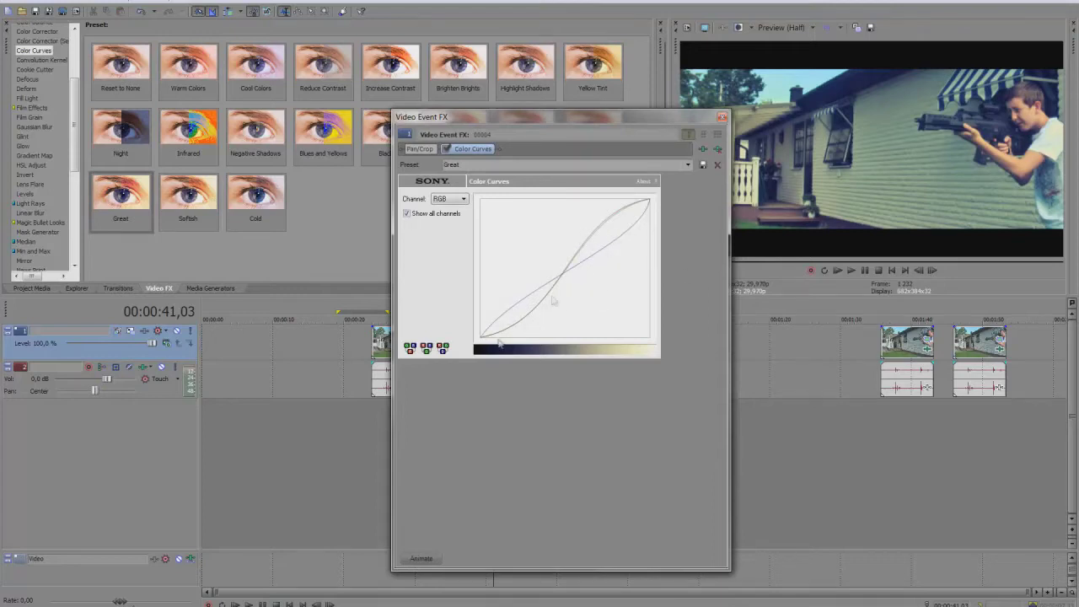
click(723, 116)
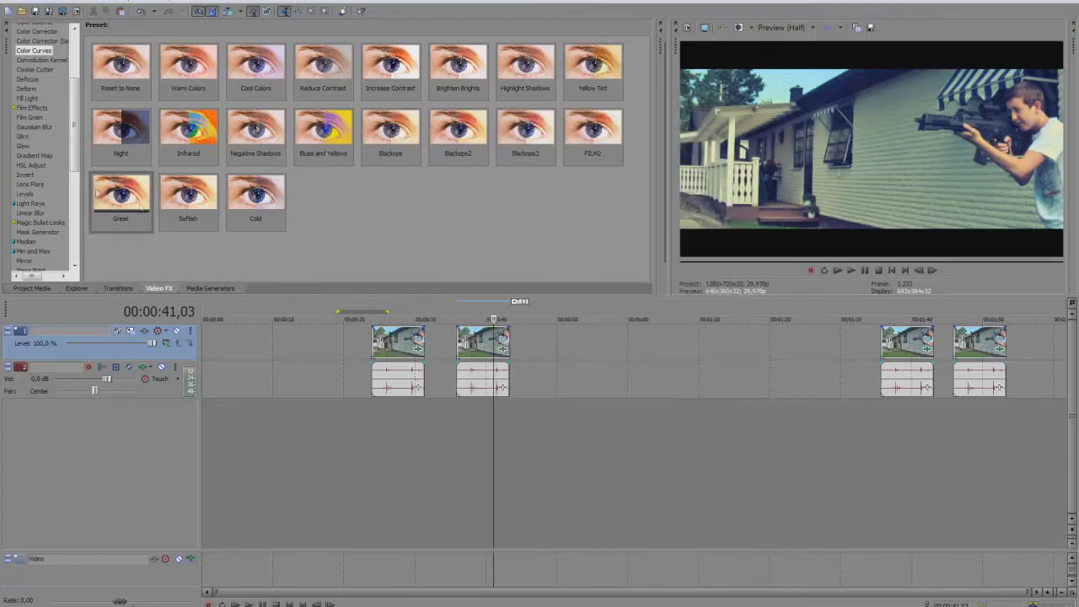
Apply Soft Contrast's Warm Vignette preset to the second clip
drag(74, 130, 74, 215)
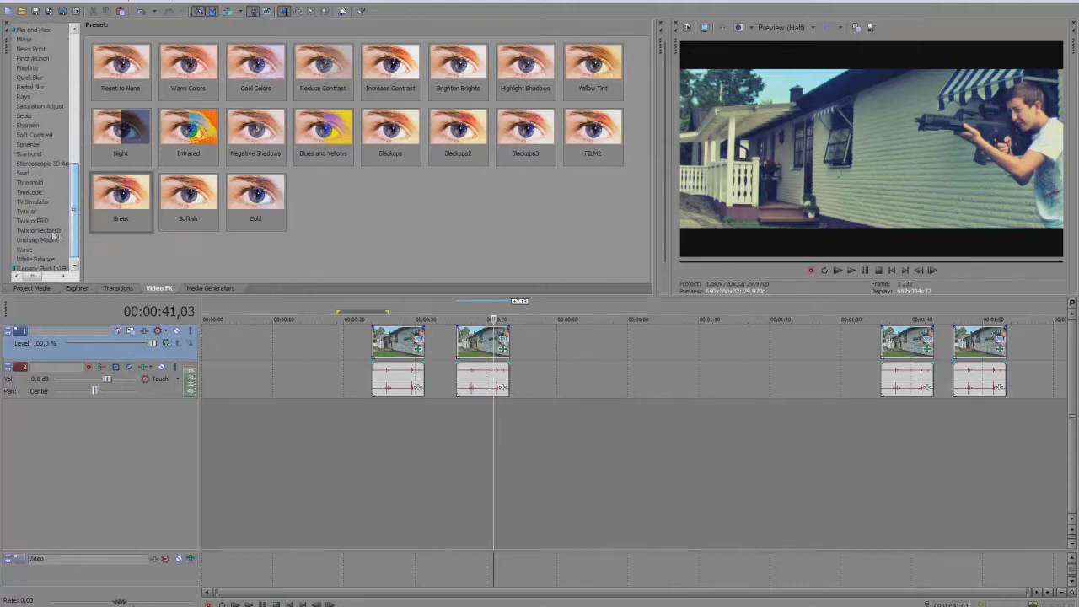
click(39, 134)
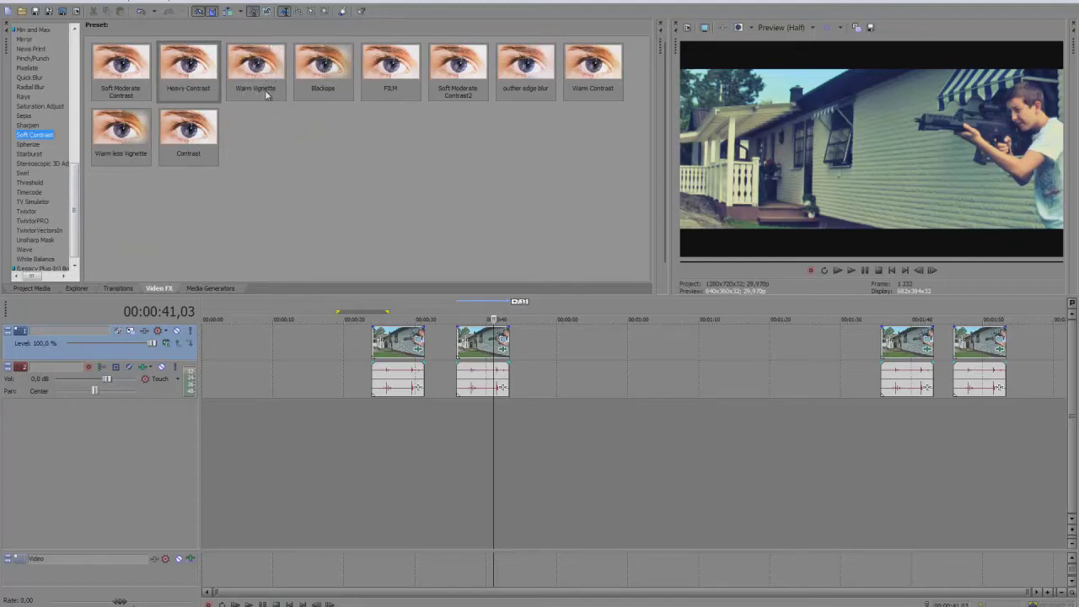
drag(270, 95, 466, 346)
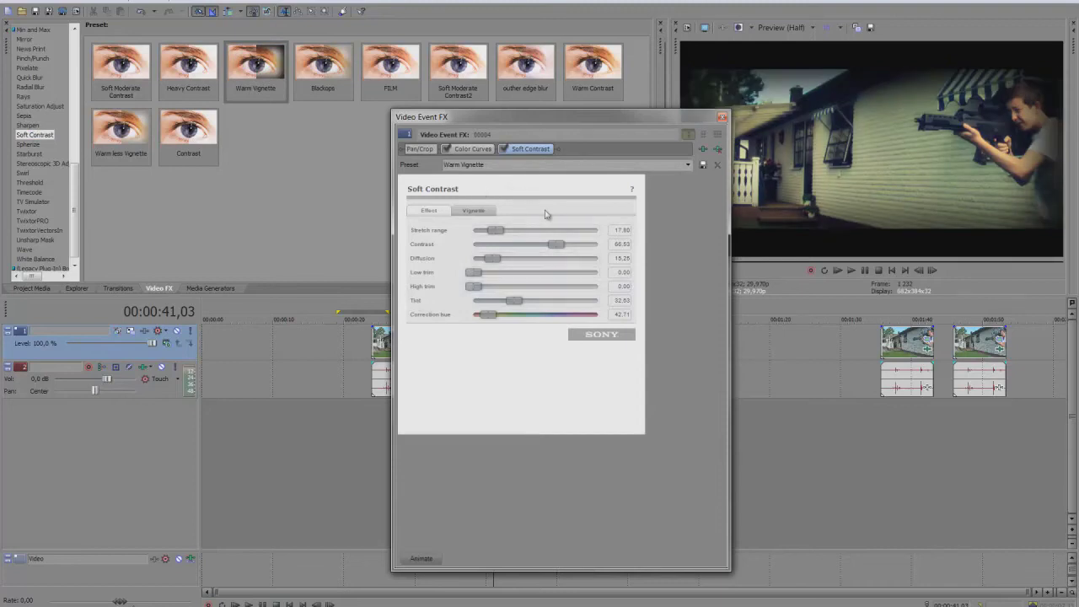
Turn Vignette Strength down to 0 and raise Stretch range to 100, then close the settings
click(474, 211)
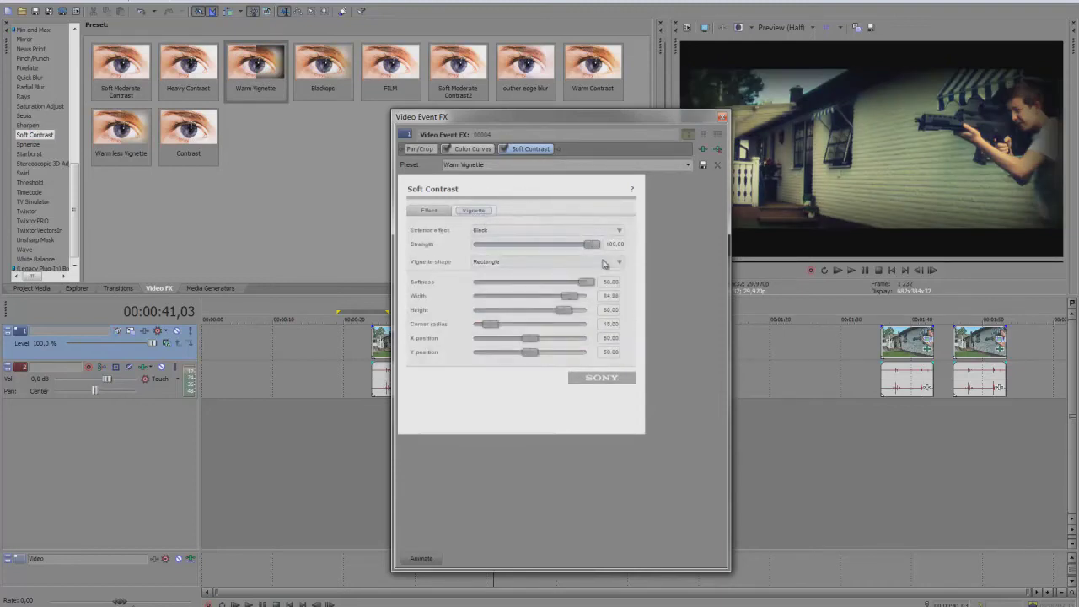
drag(595, 246, 472, 253)
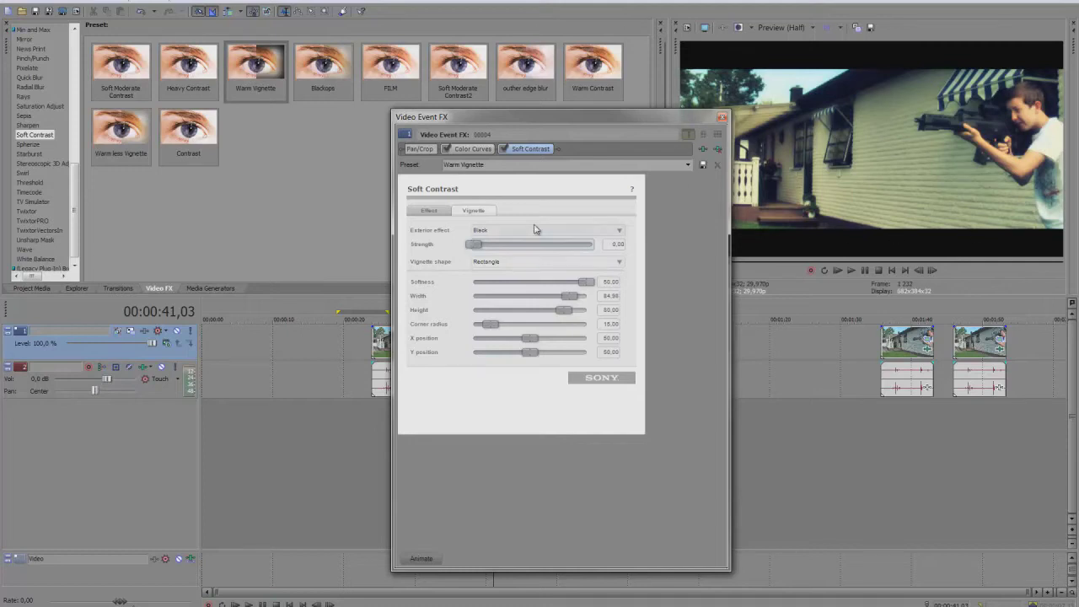
click(427, 211)
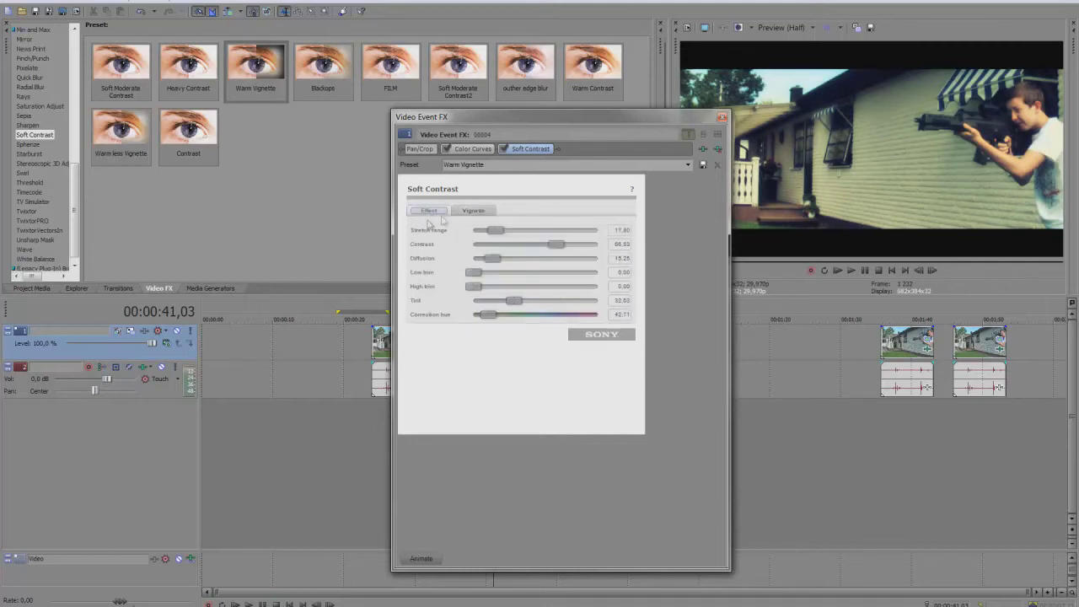
drag(498, 234, 549, 254)
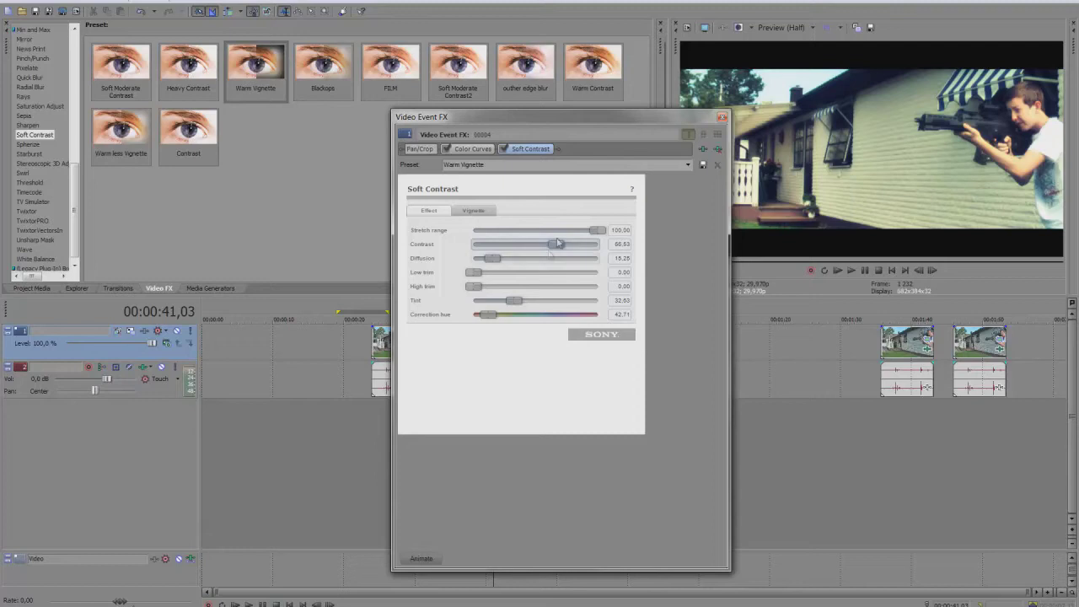
click(721, 116)
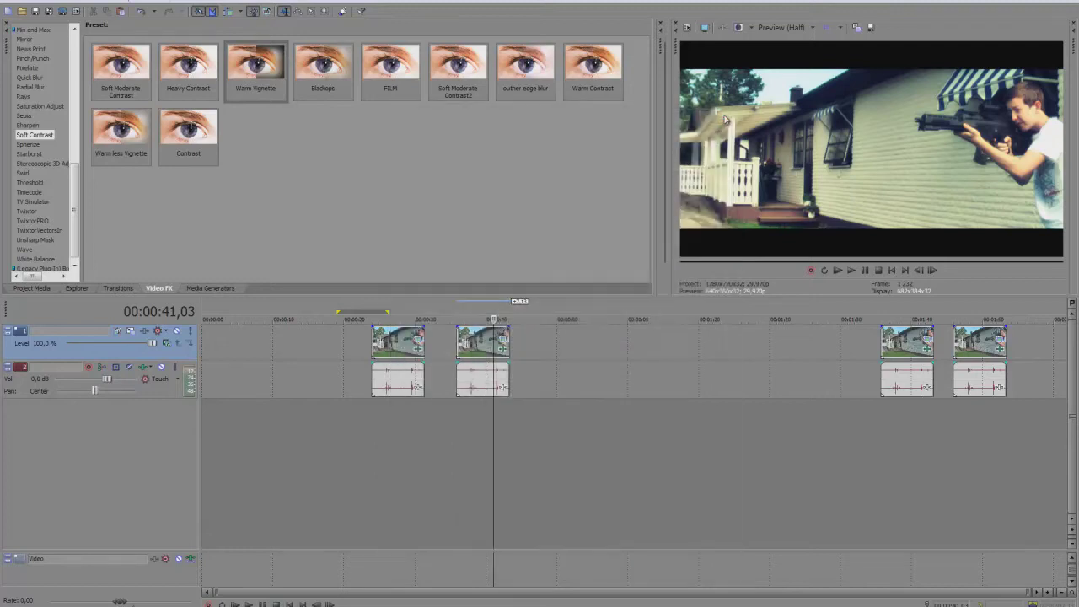
Apply the Heavy Contrast preset to the first clip and set contrast to 56.11
click(405, 420)
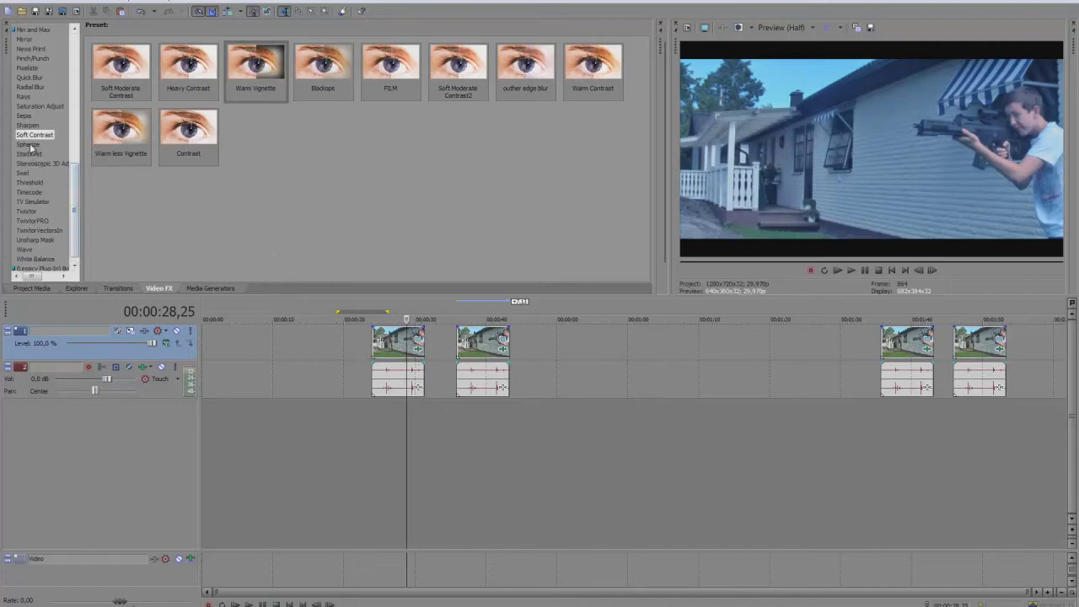
drag(187, 67, 405, 342)
drag(593, 230, 558, 246)
mouse_move(297, 80)
mouse_down()
mouse_move(258, 79)
mouse_move(279, 78)
mouse_up()
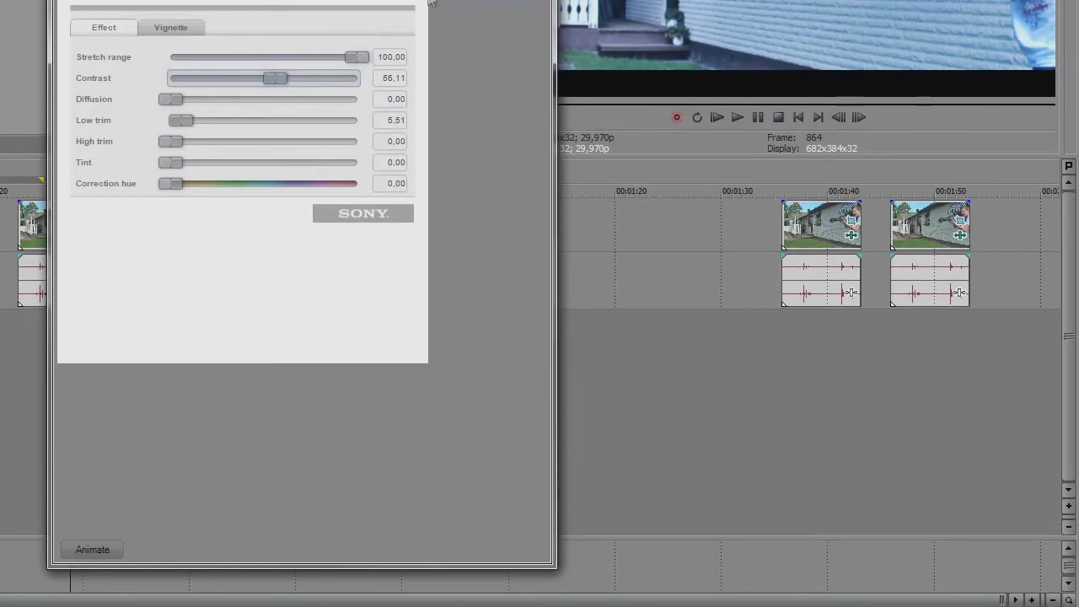
Scrub the playhead to about 1:44, 1:39 and 1:50 to check the clips
click(869, 354)
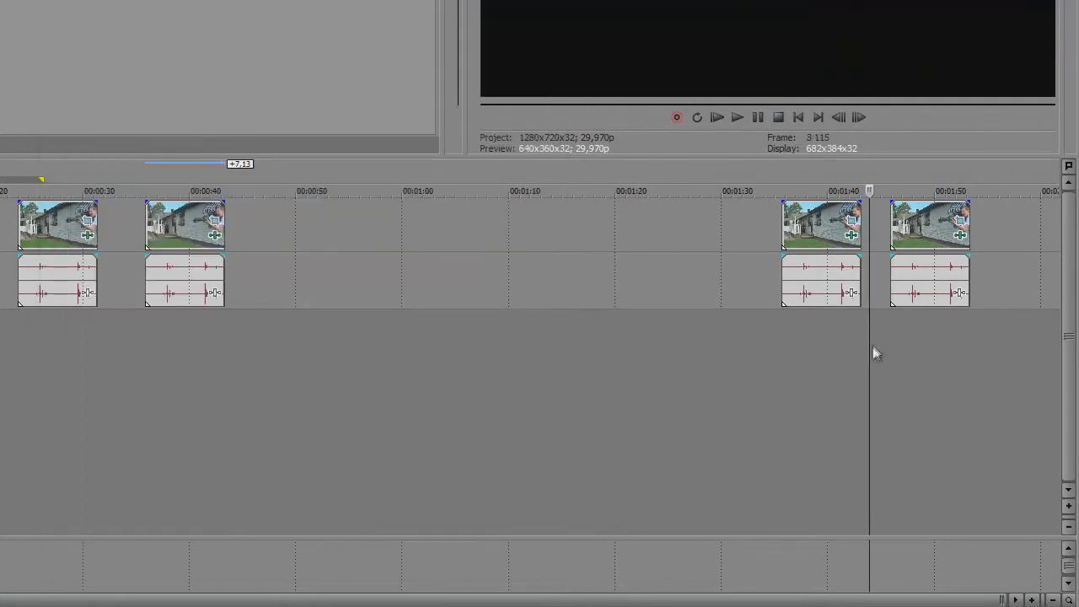
click(823, 347)
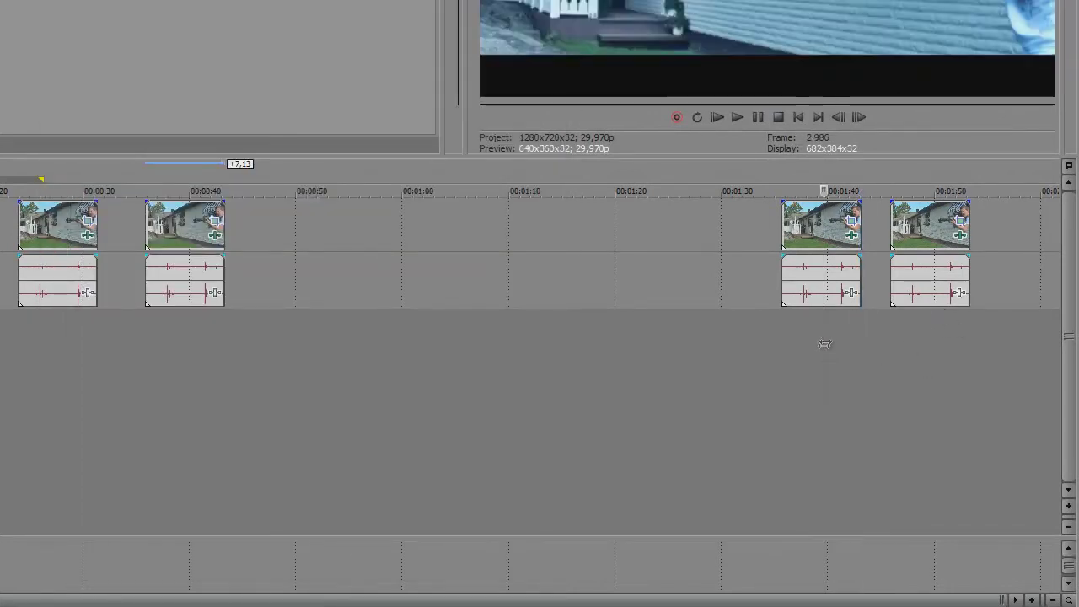
click(952, 351)
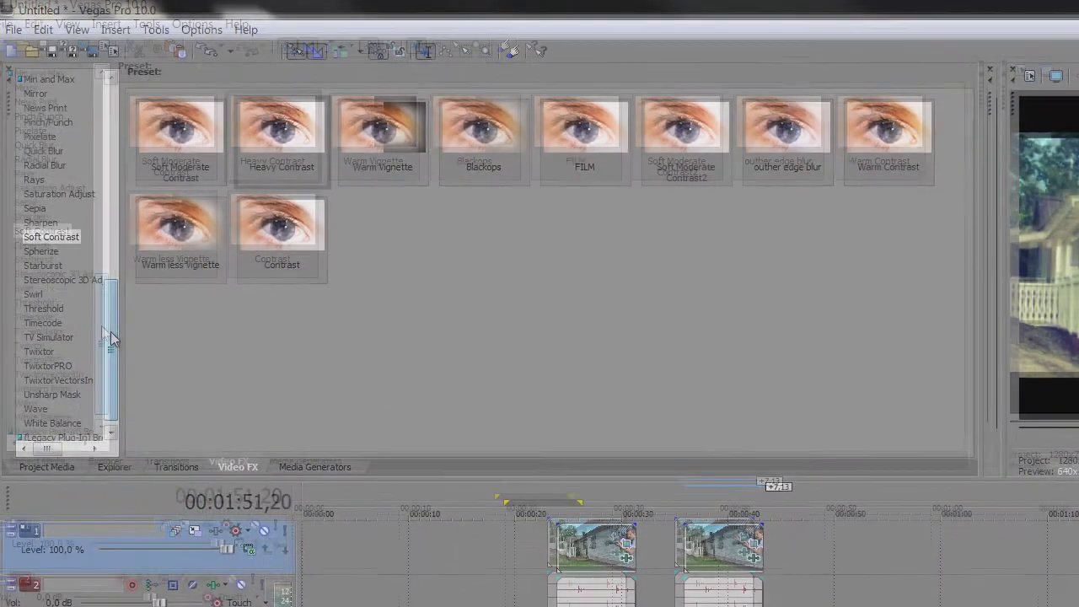
drag(114, 305, 151, 118)
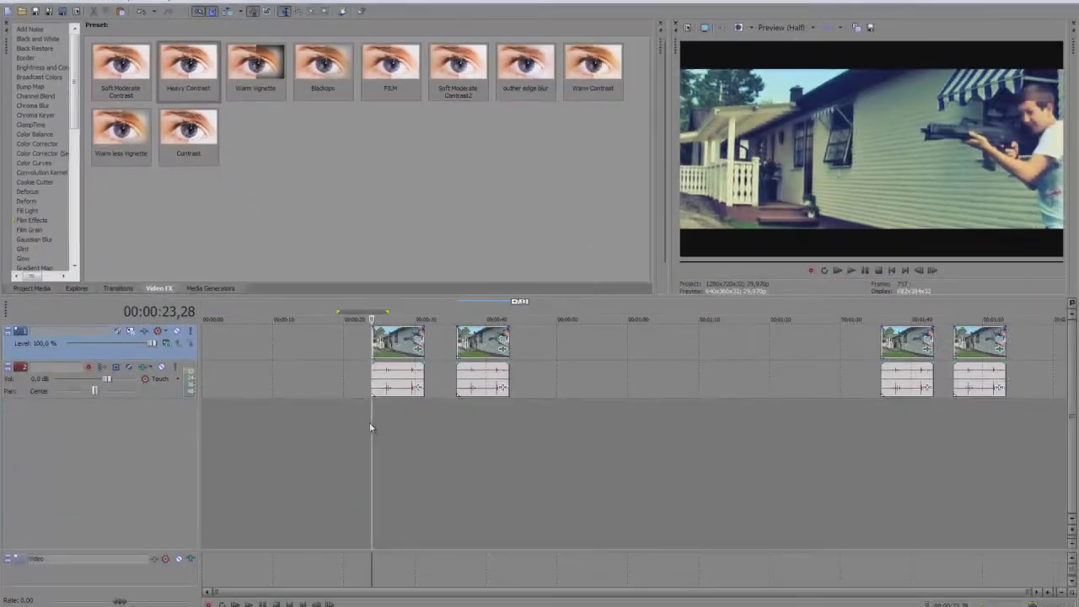
key(space)
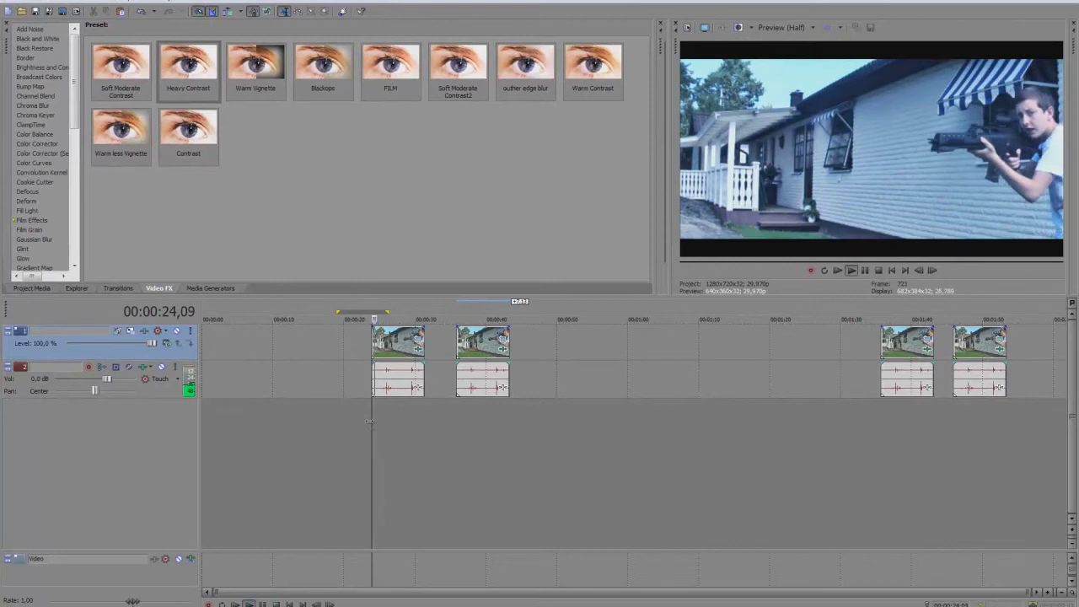
click(878, 429)
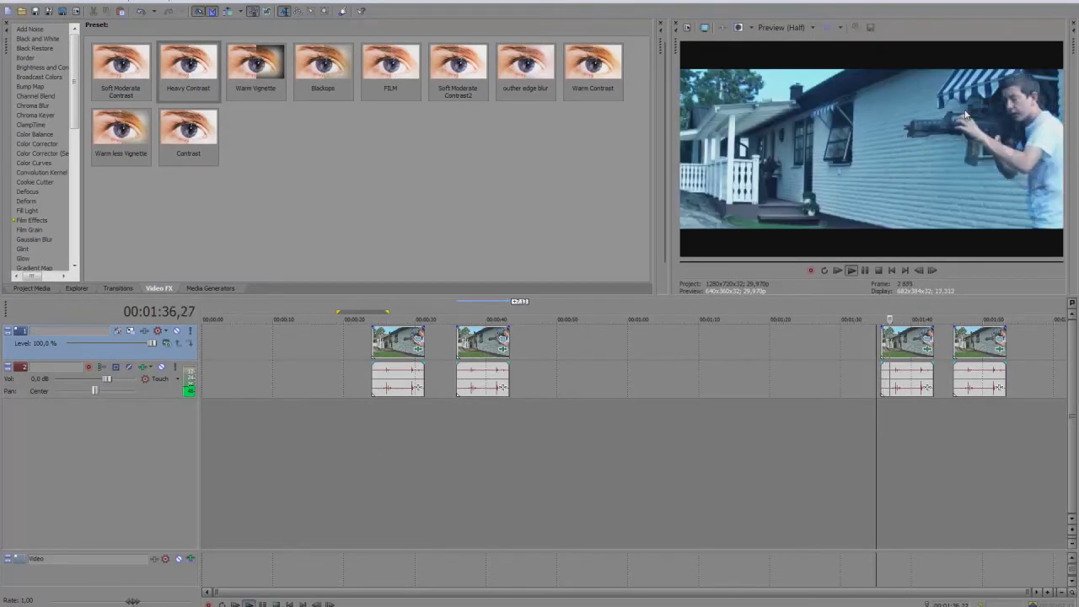
key(space)
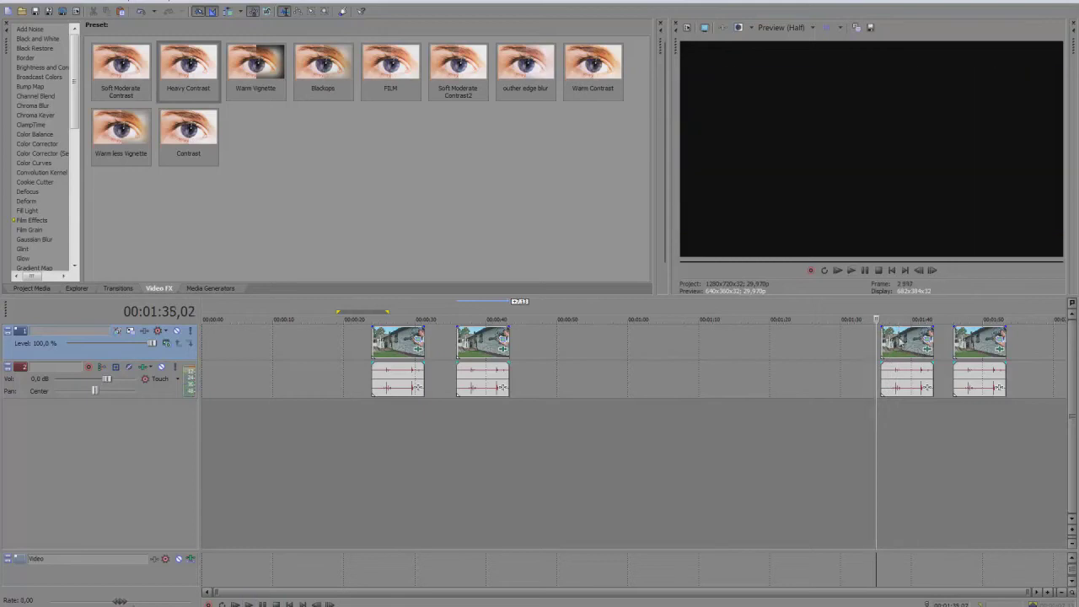
click(910, 352)
double_click(911, 347)
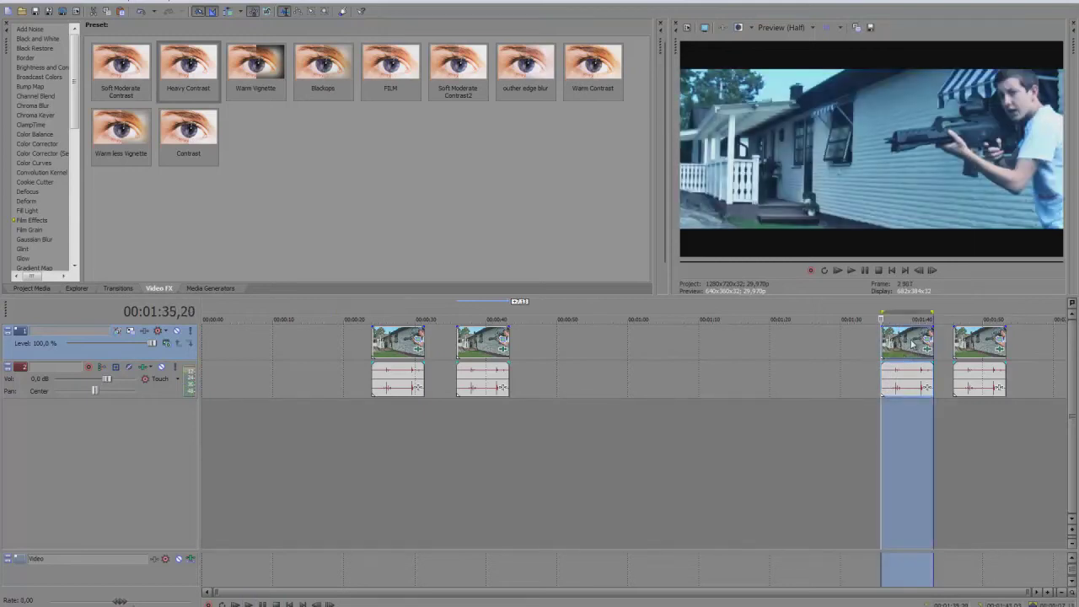
key(BackSpace)
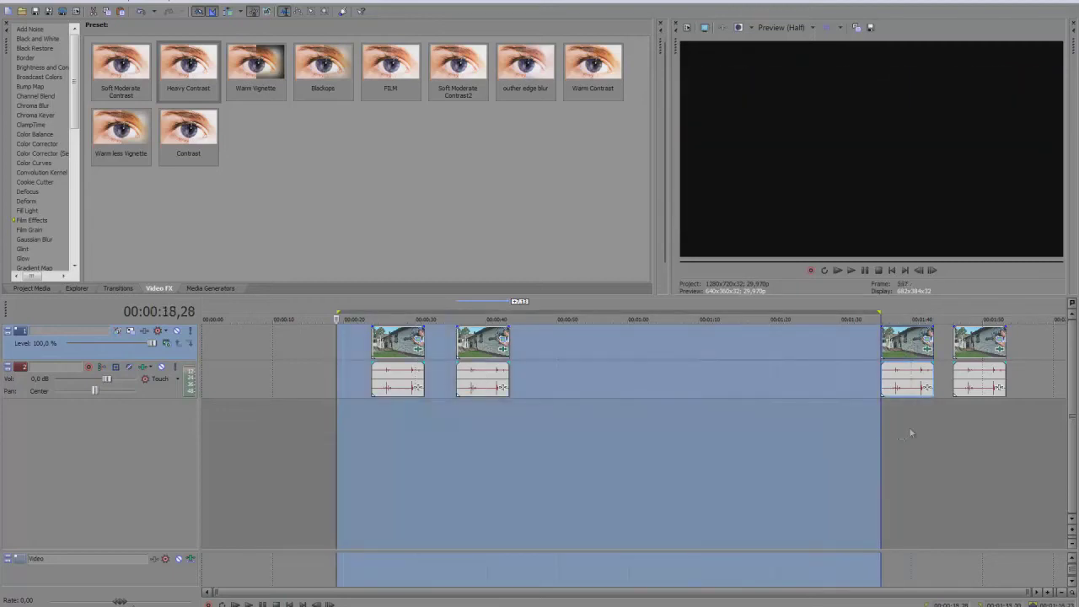
double_click(910, 381)
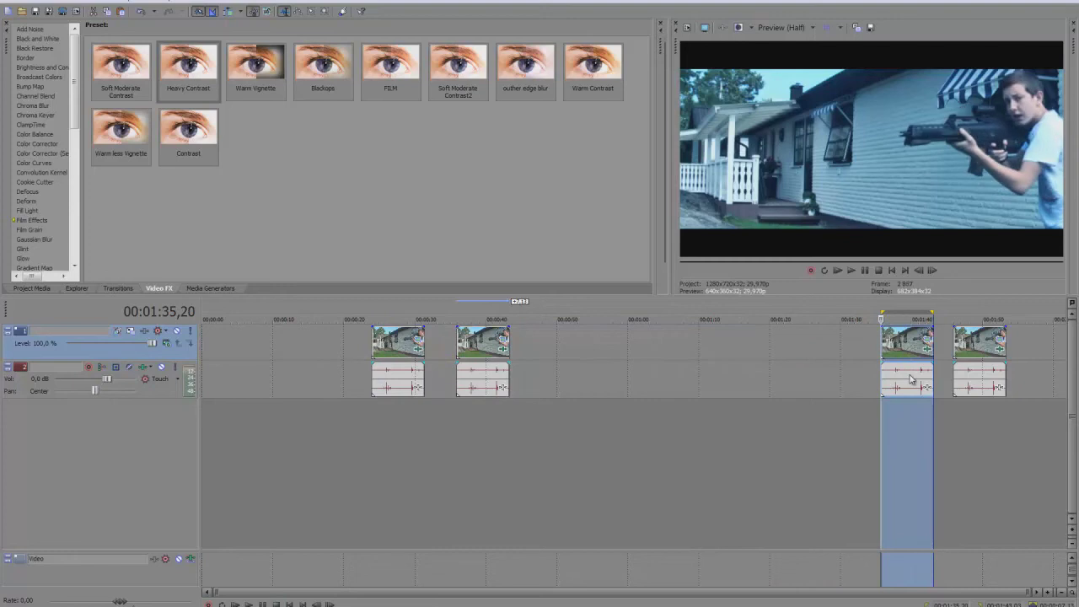
click(910, 380)
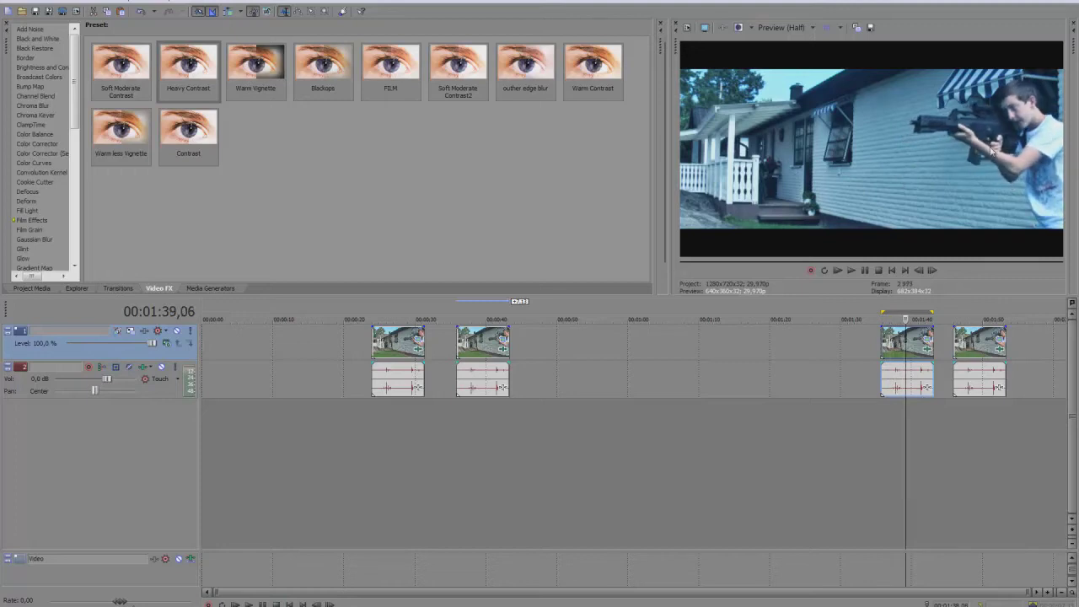
double_click(883, 369)
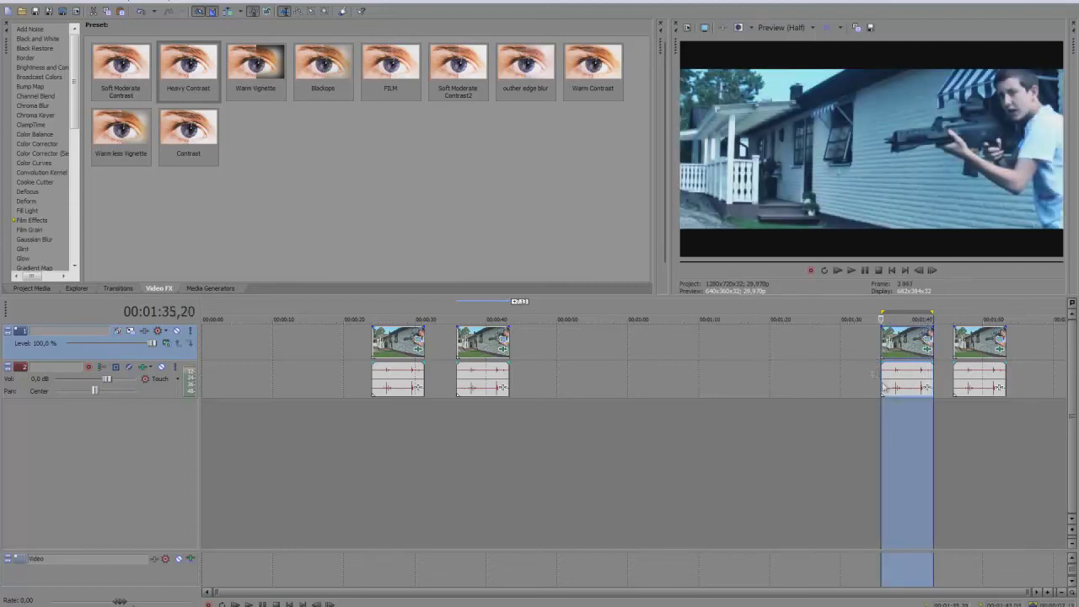
click(882, 422)
key(space)
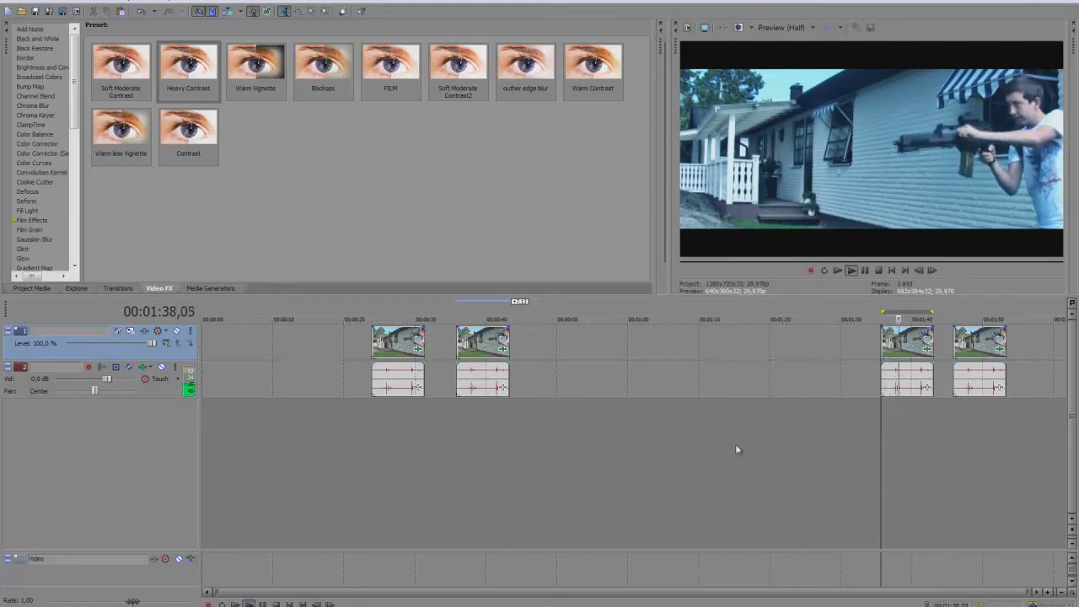
key(space)
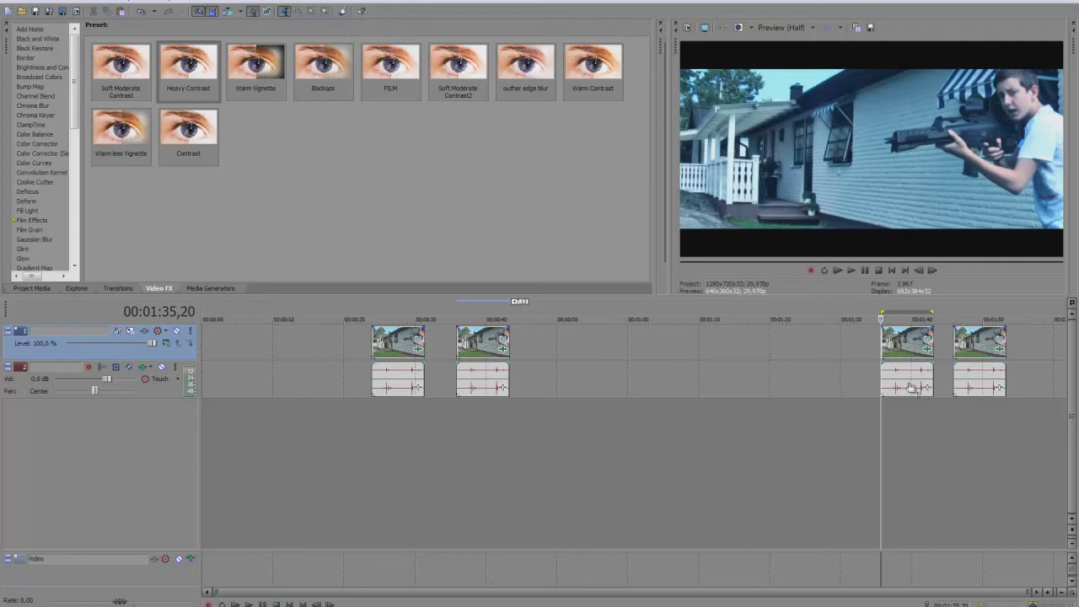
click(487, 435)
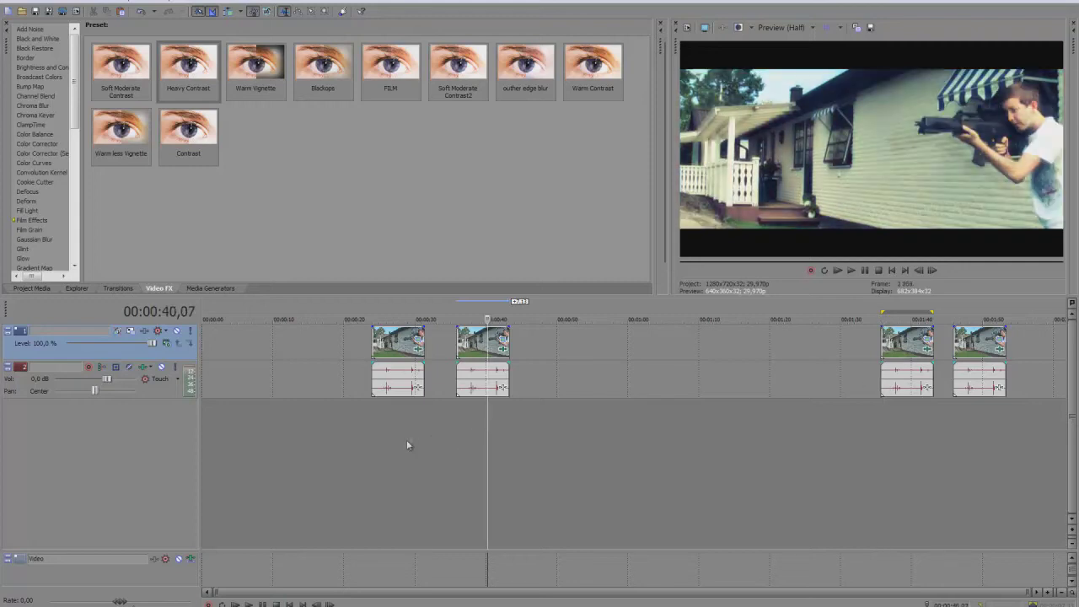
Slide the third and fourth clips left back-to-back and fit the loop region over both
drag(902, 377, 770, 377)
drag(977, 377, 829, 376)
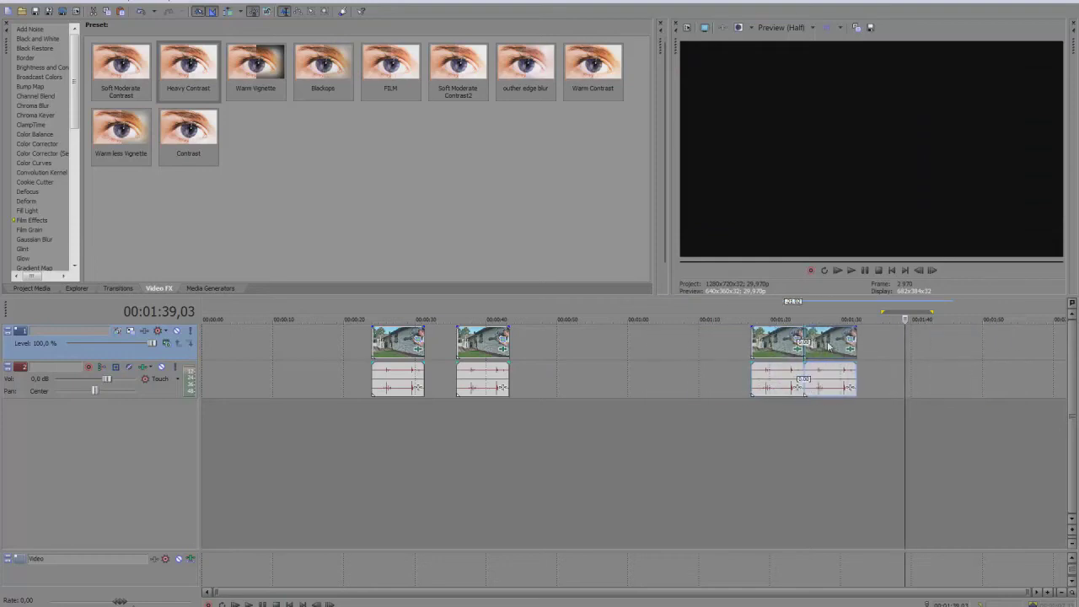
double_click(834, 346)
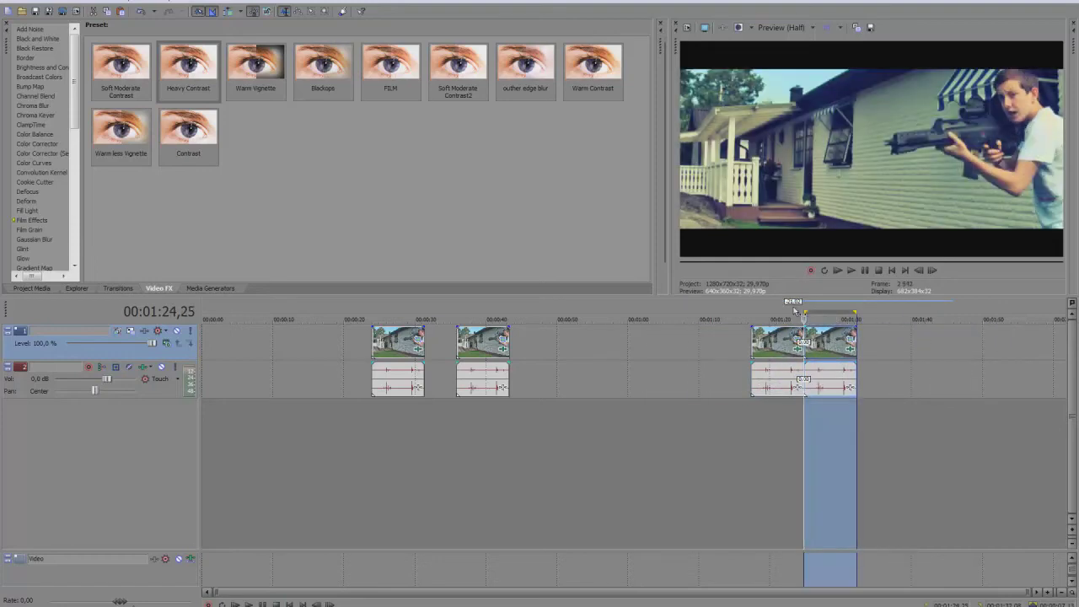
shift+double_click(804, 393)
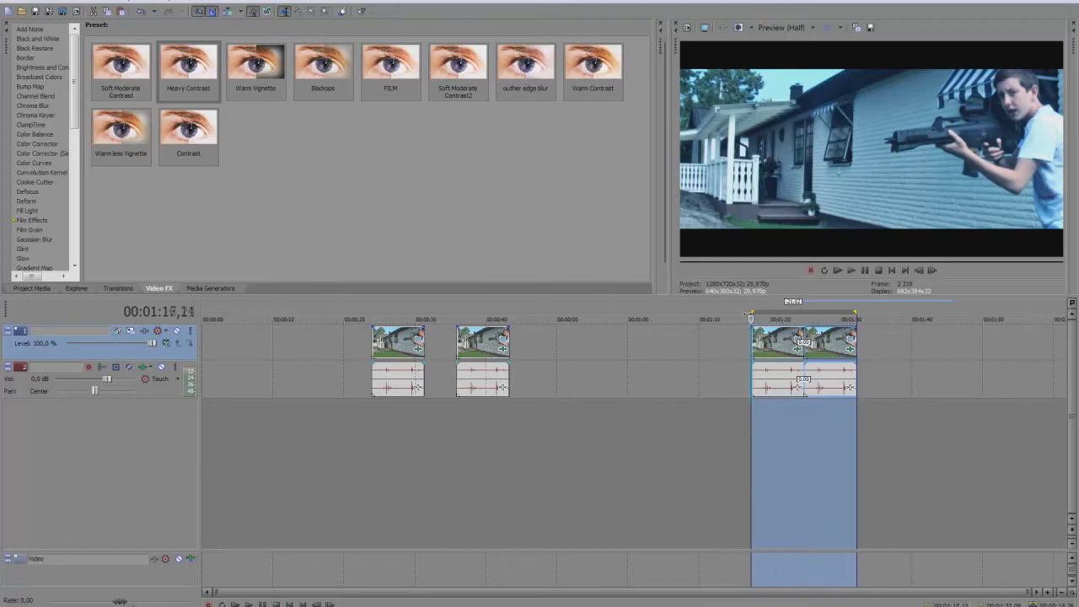
drag(751, 315, 744, 315)
drag(849, 315, 864, 315)
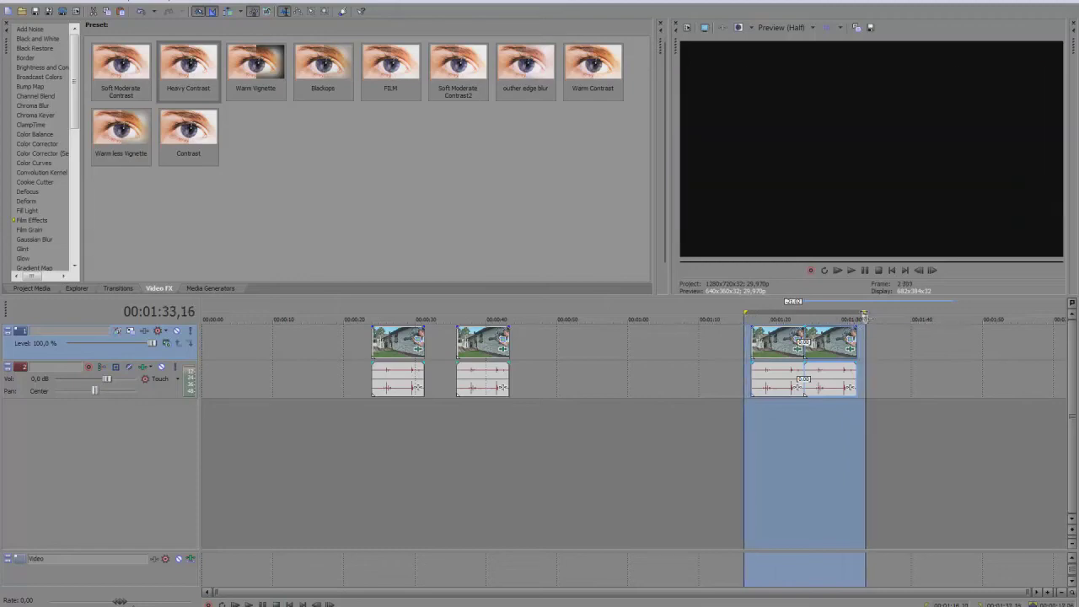
key(alt+f)
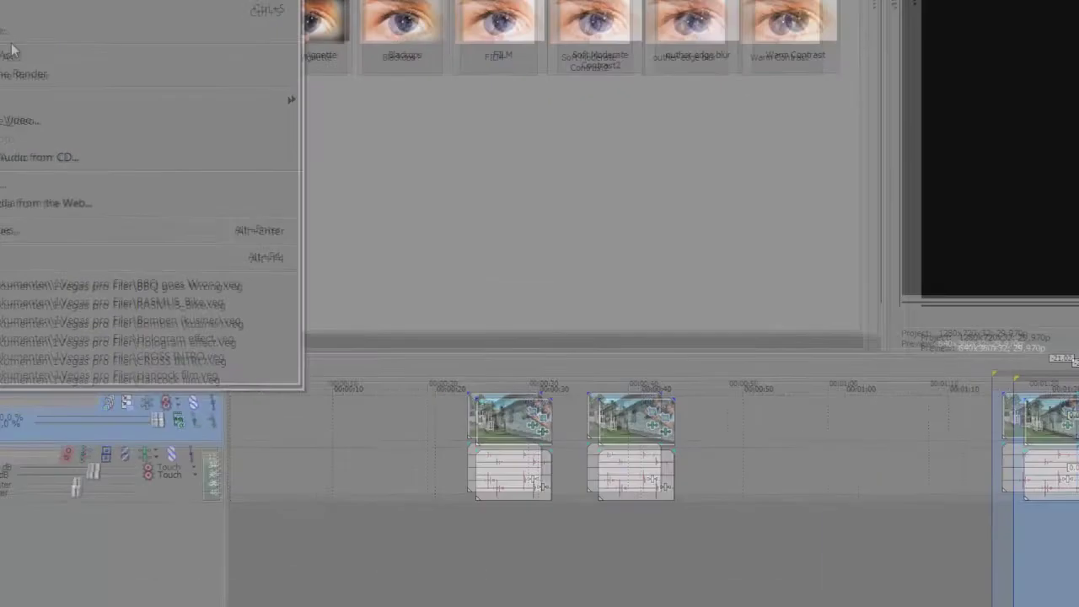
Set Render As to Windows Media Video named Warmcoldlook in Skrivbord with the HD template
click(12, 48)
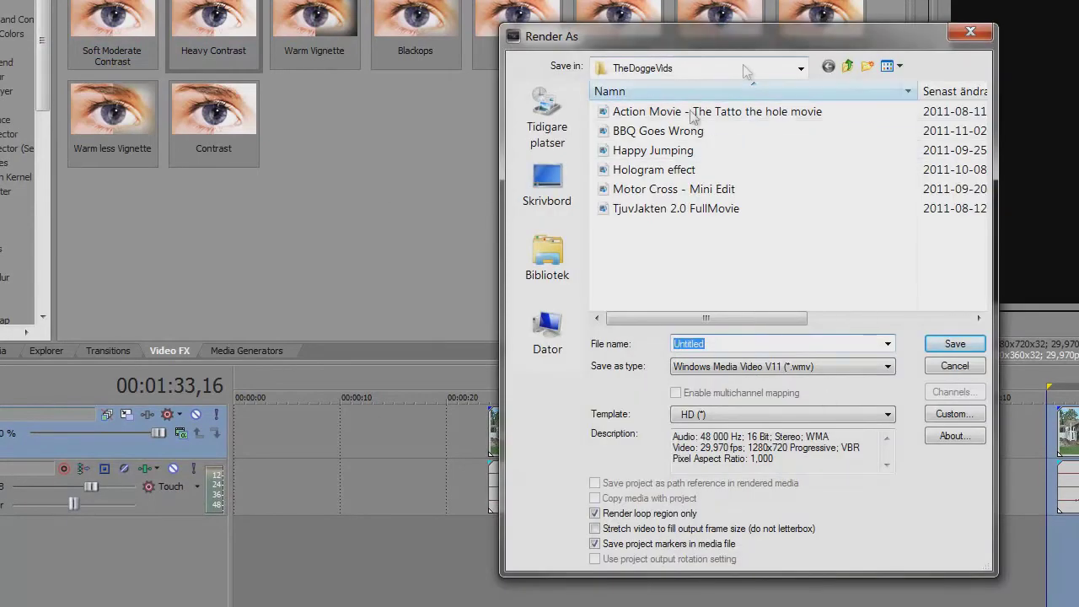
click(555, 194)
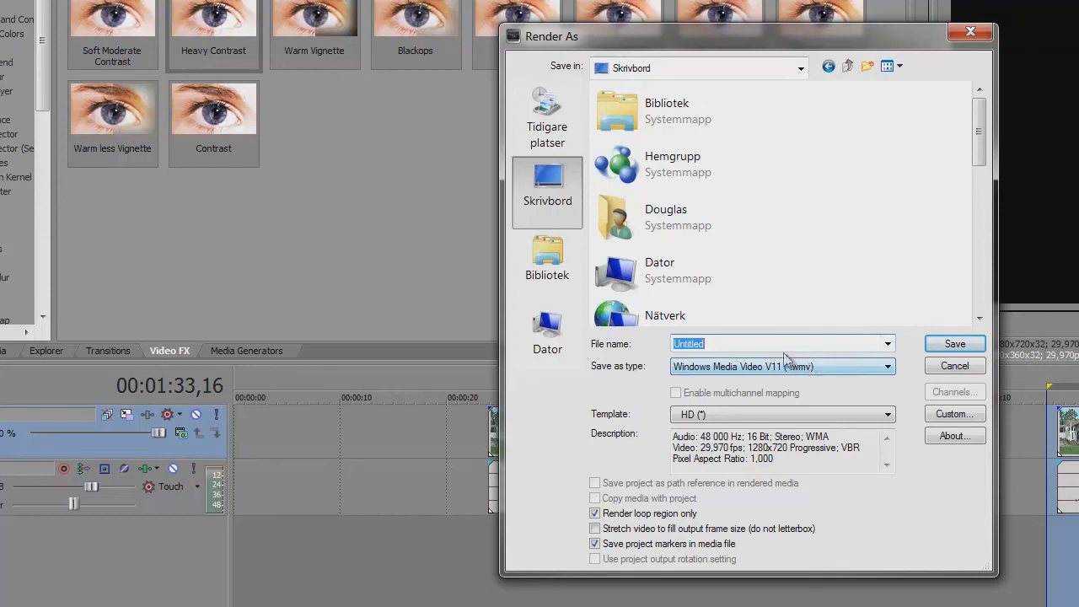
click(809, 367)
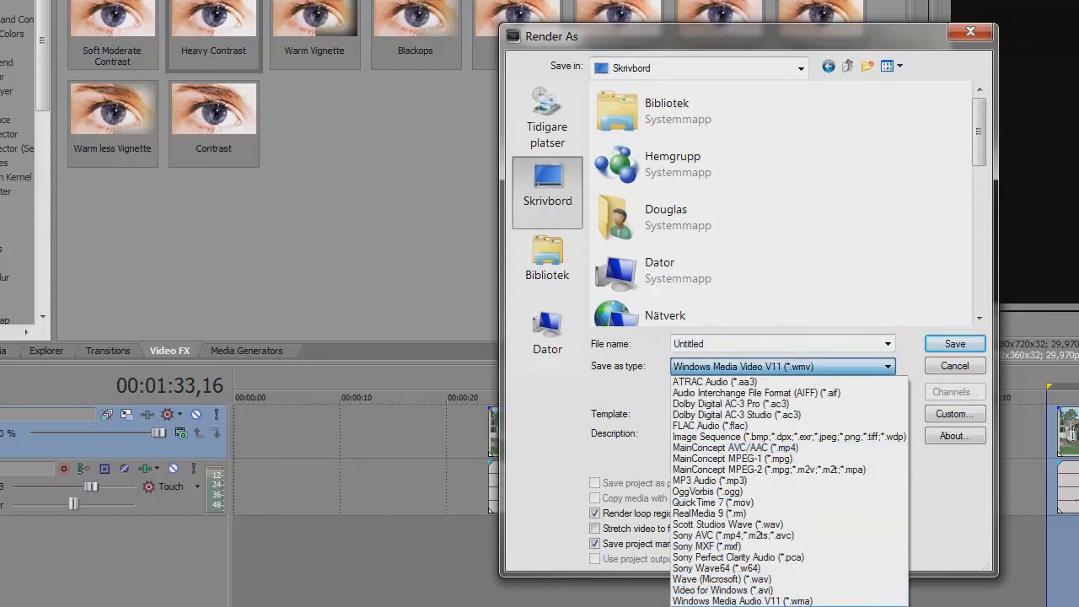
click(720, 366)
click(708, 342)
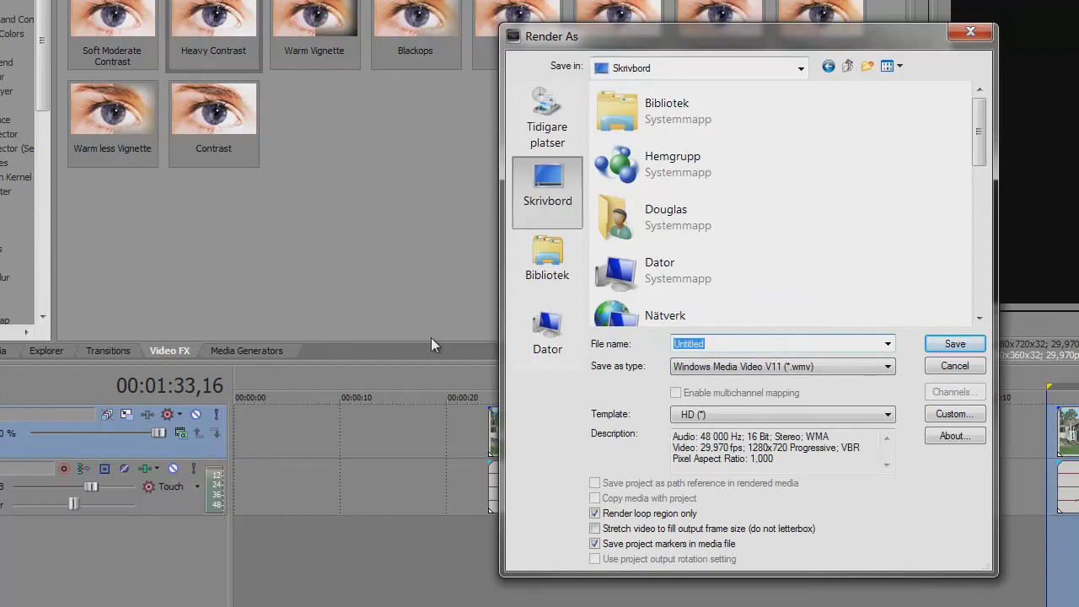
text(WarmVCOldLook)
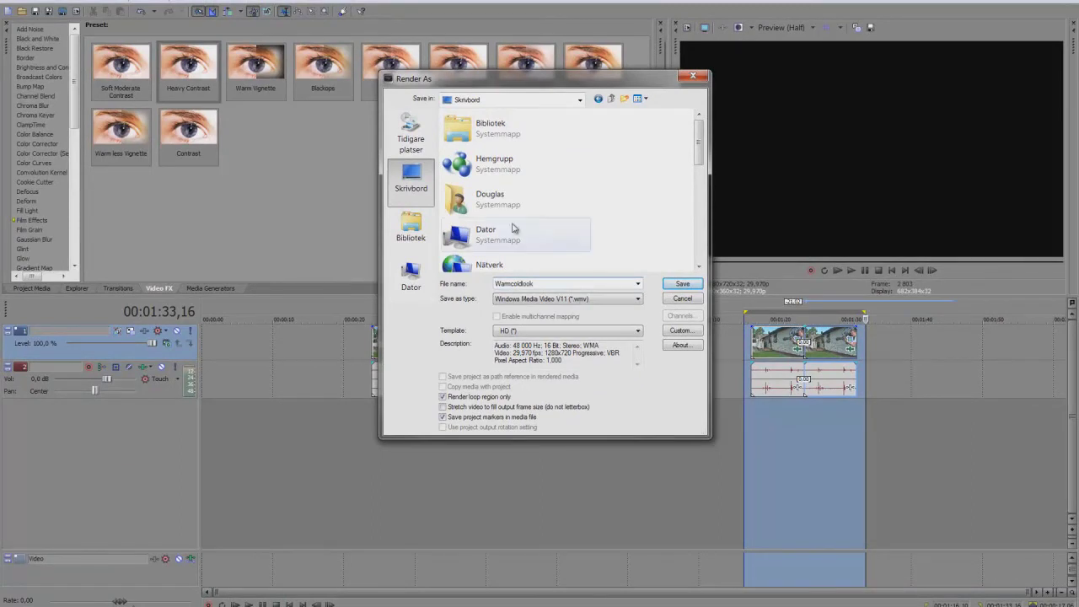
click(627, 336)
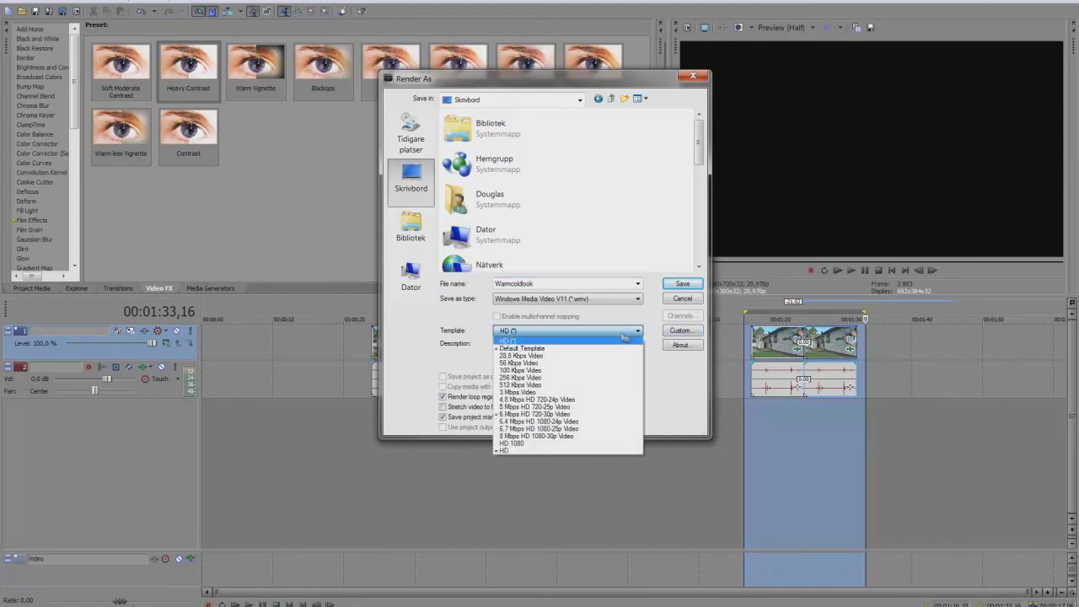
click(505, 450)
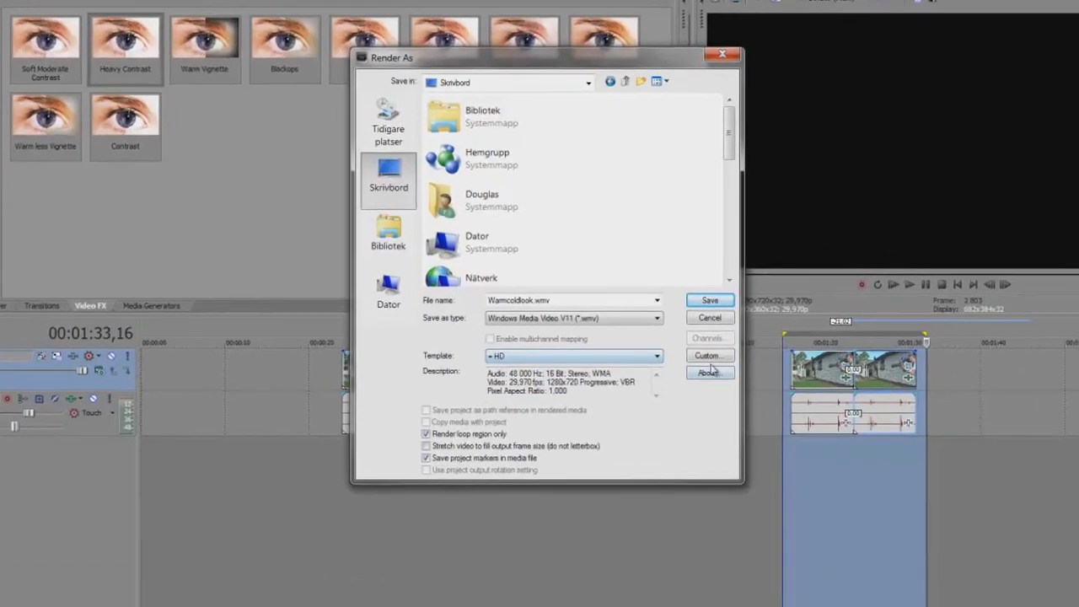
Review the custom WMV settings (VBR 100%, 1280×720, Best quality) and start rendering Warmcoldlook.wmv
click(708, 355)
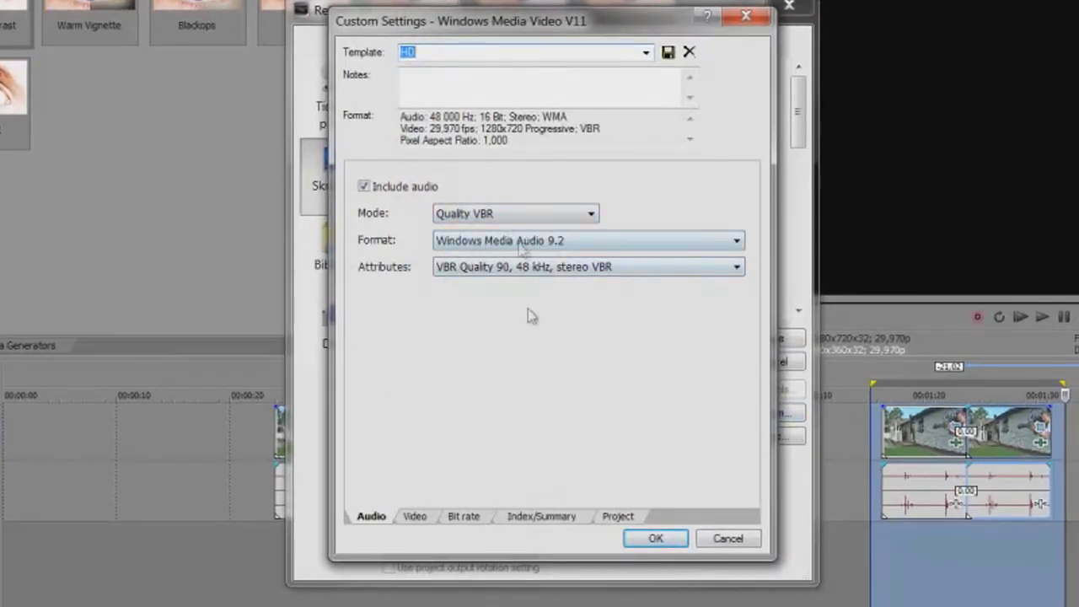
click(414, 516)
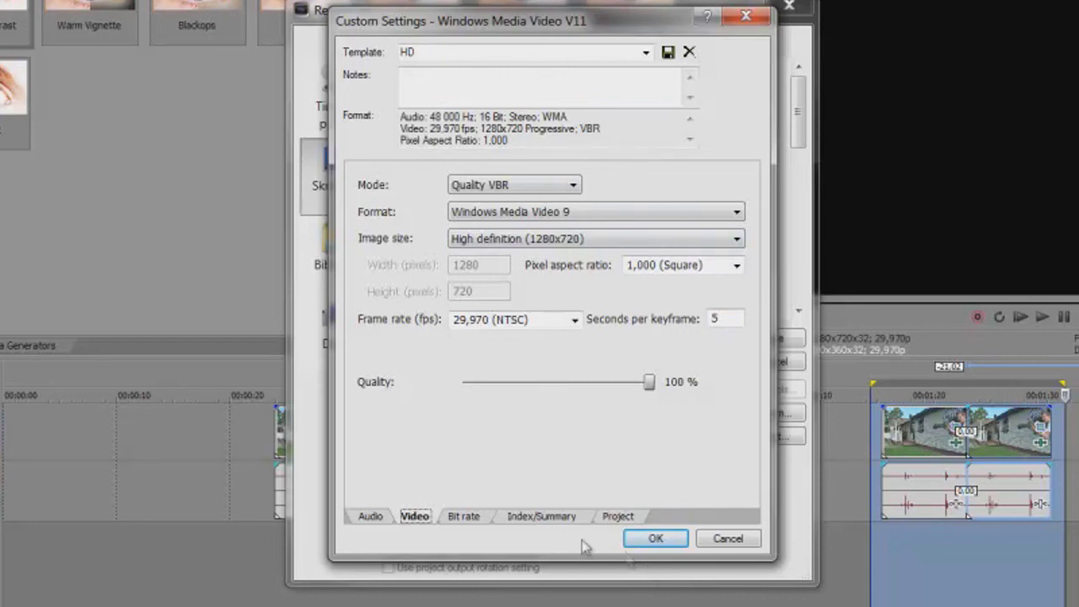
click(476, 516)
click(548, 517)
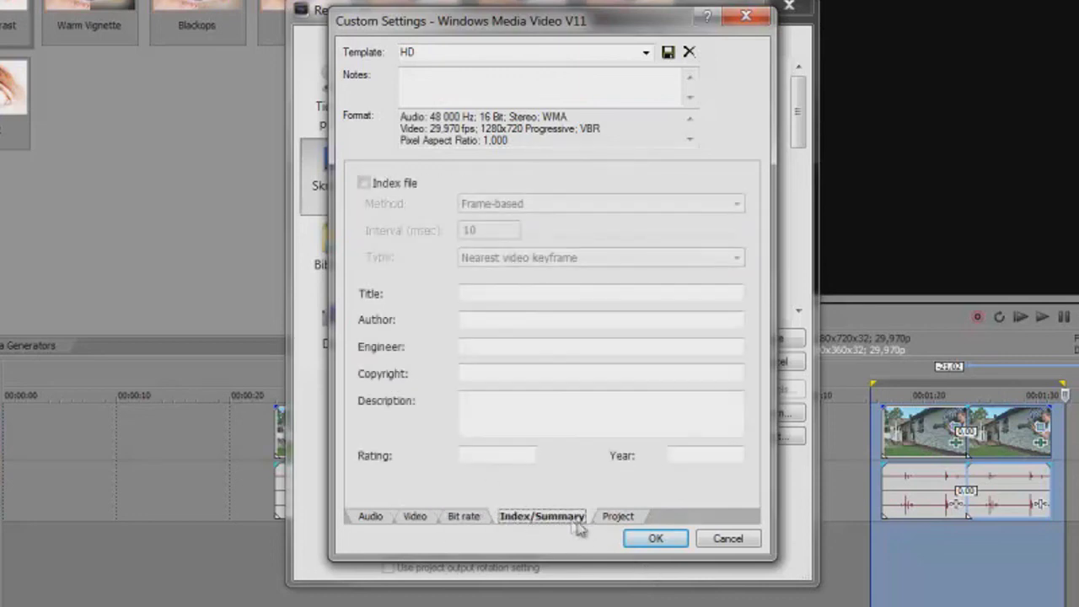
click(624, 517)
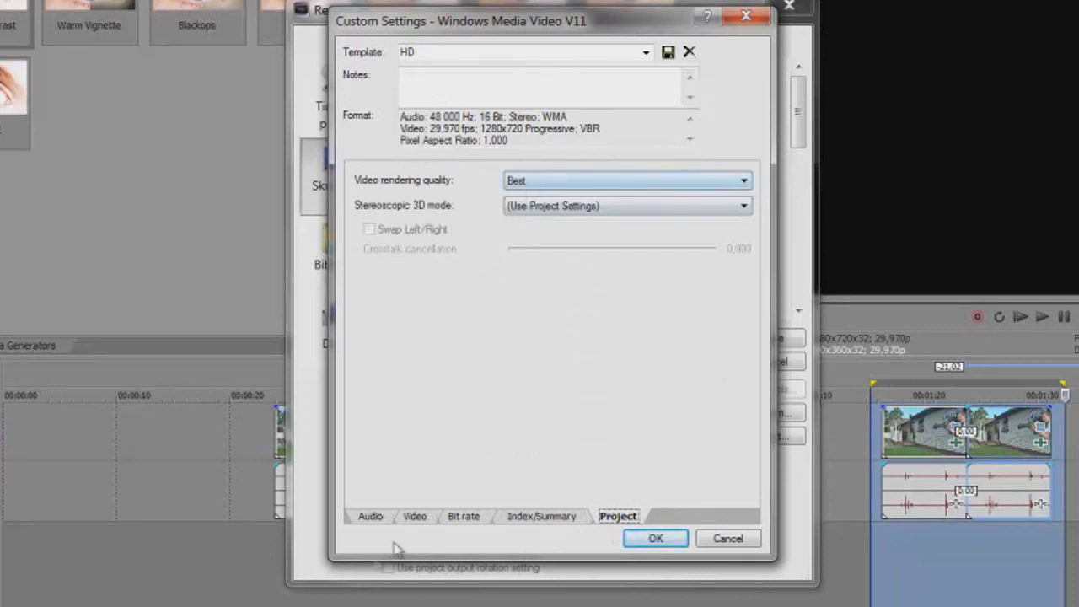
click(645, 537)
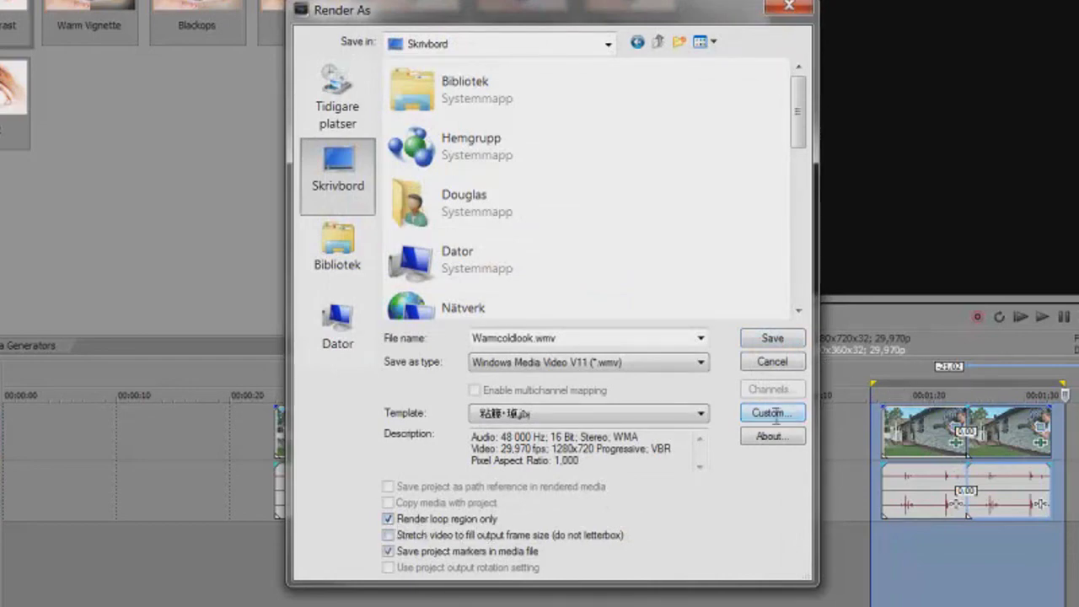
click(768, 341)
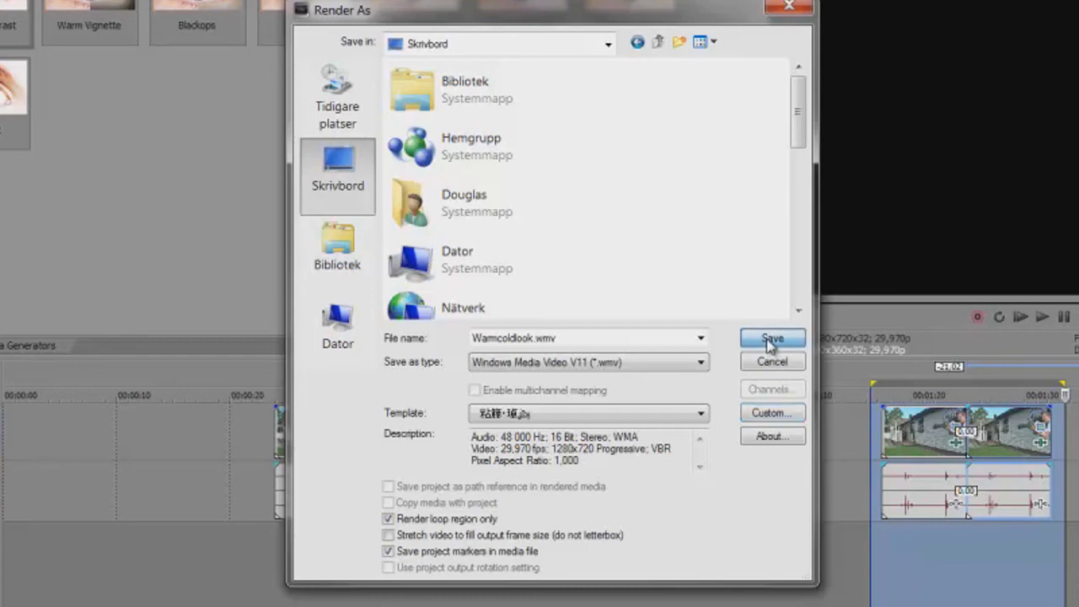